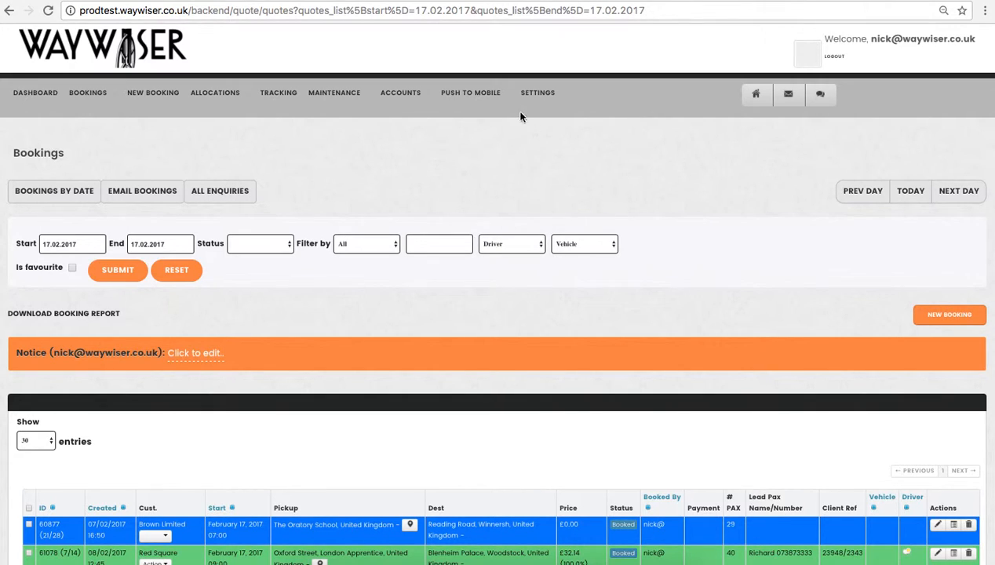
# Open the vehicle types list and delete the People Carrier type, confirming the deletion
pyautogui.moveTo(355, 96)
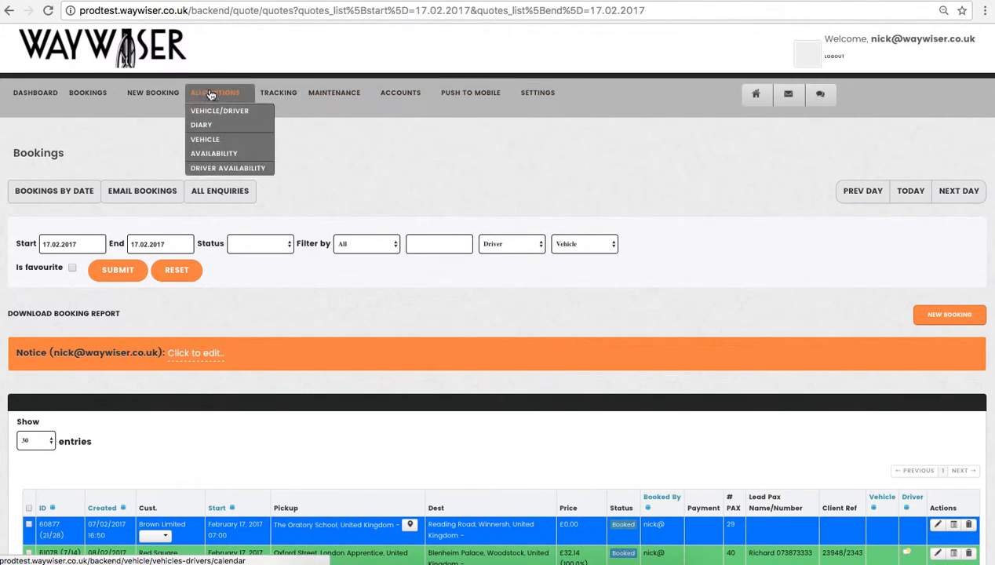
pyautogui.moveTo(492, 104)
pyautogui.moveTo(538, 98)
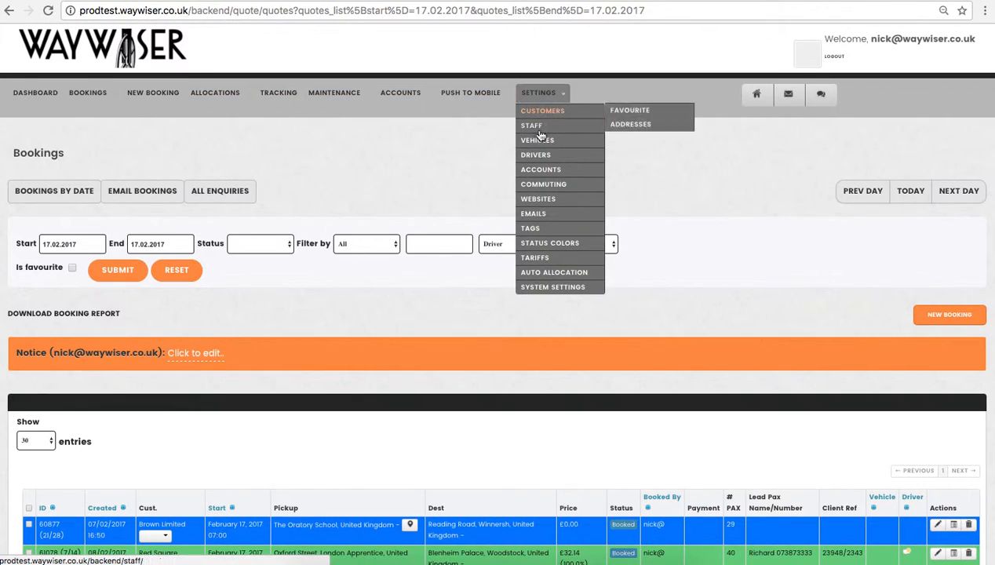
pyautogui.moveTo(540, 149)
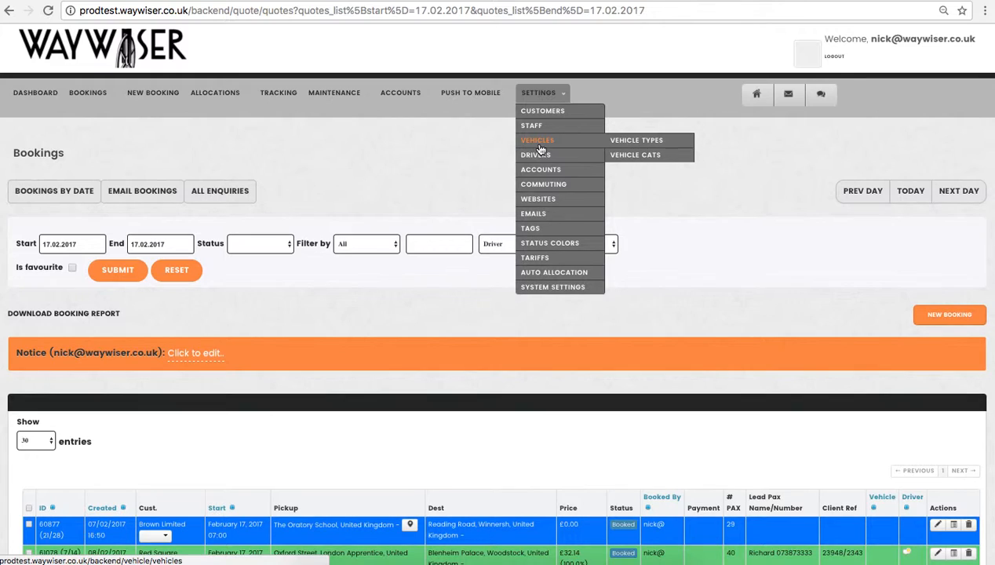
pyautogui.click(626, 143)
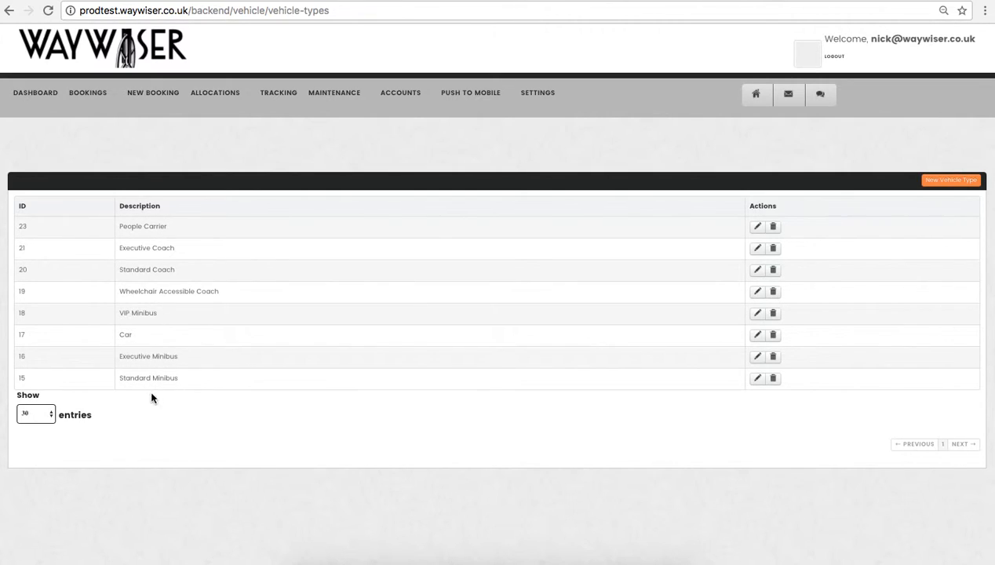
pyautogui.click(773, 227)
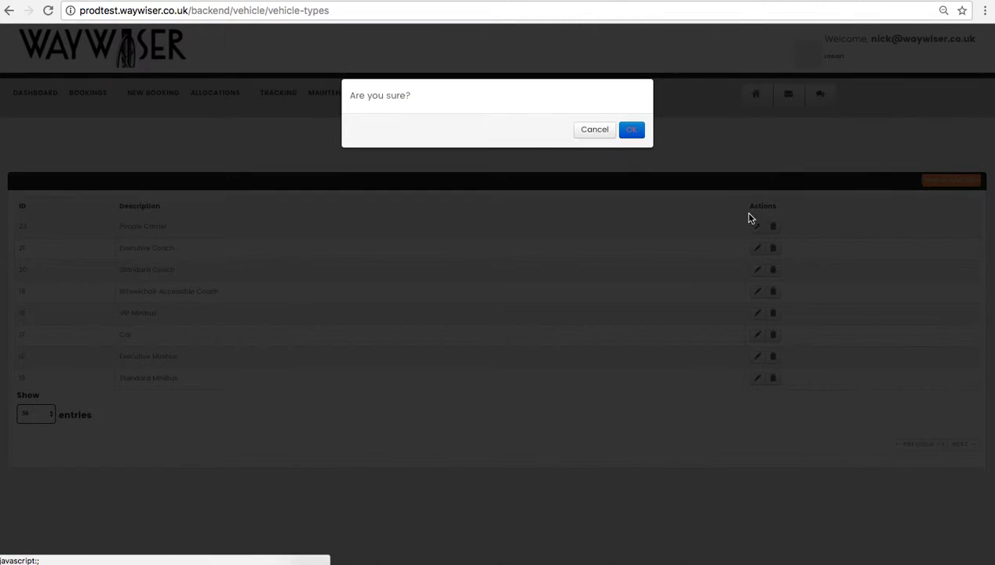
pyautogui.click(630, 130)
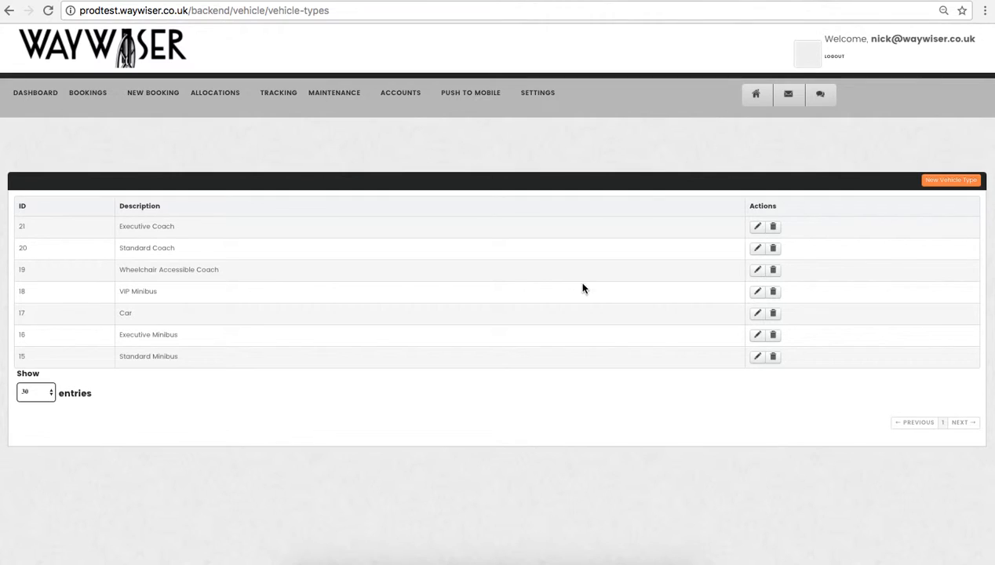
# Add a new vehicle type with the description "People Carrier" and save it
pyautogui.click(950, 182)
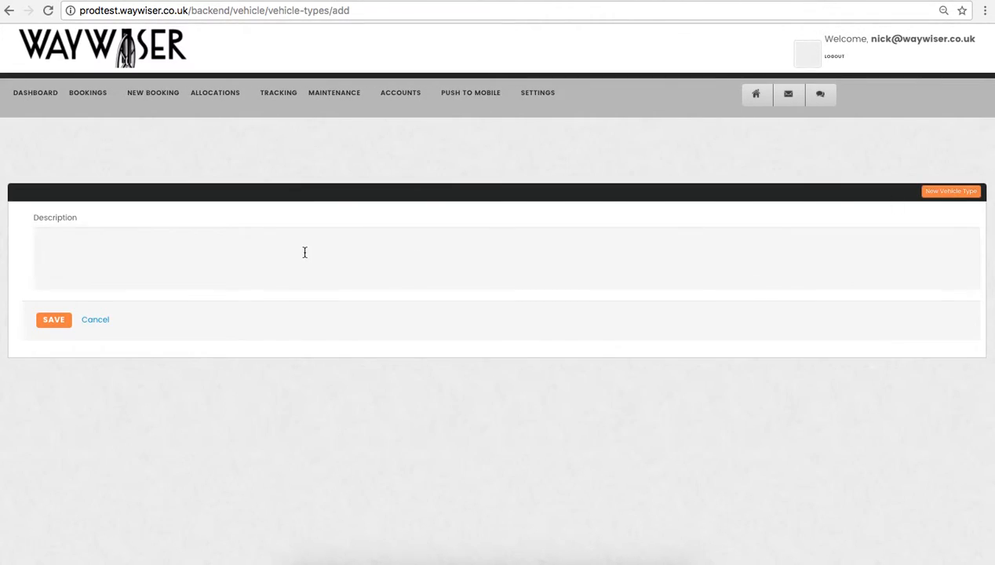
pyautogui.click(304, 251)
pyautogui.write('People Carrier')
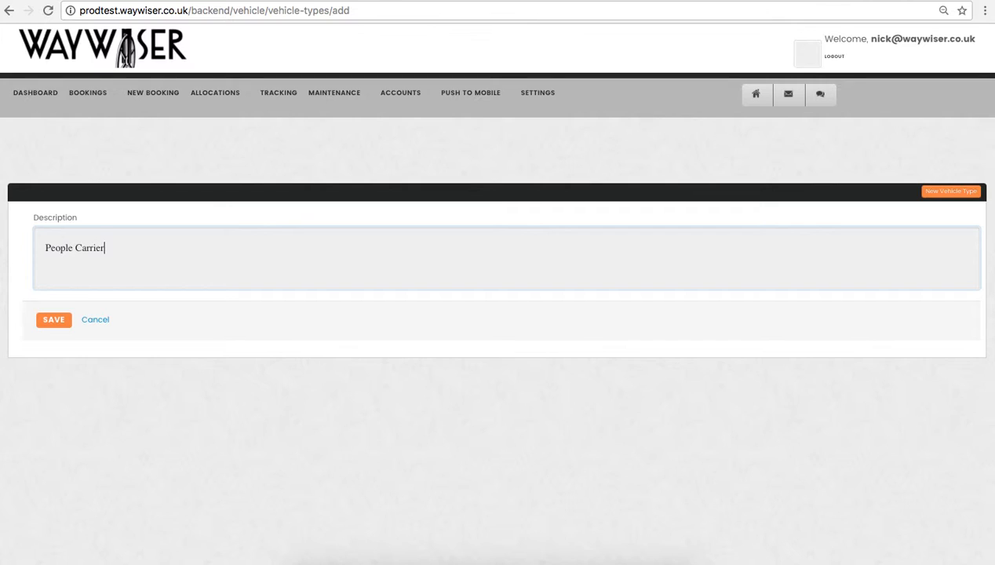
pyautogui.click(55, 321)
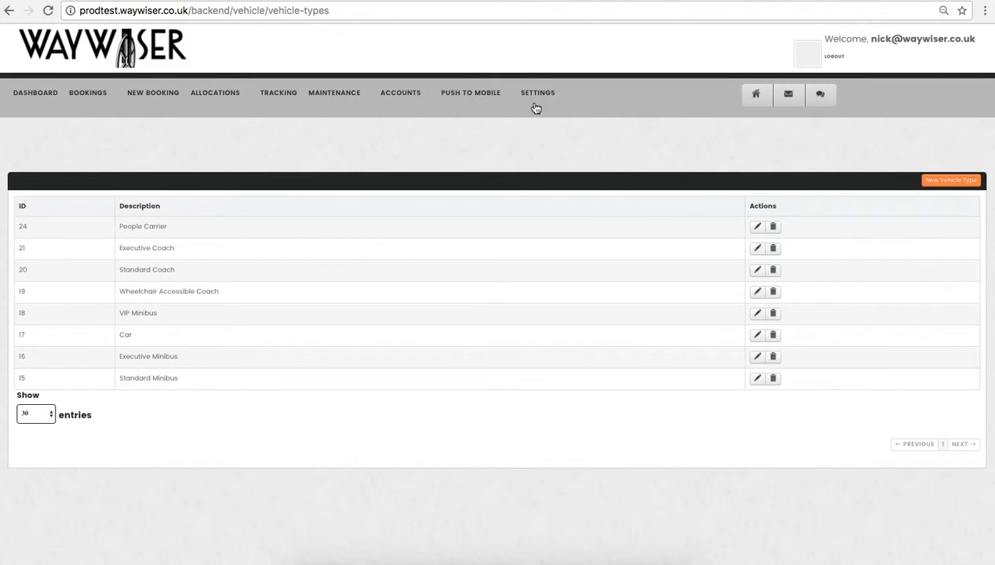
# Start a new vehicle category with vehicle type People Carrier and the name "Mercedes V Class"
pyautogui.moveTo(537, 101)
pyautogui.moveTo(537, 141)
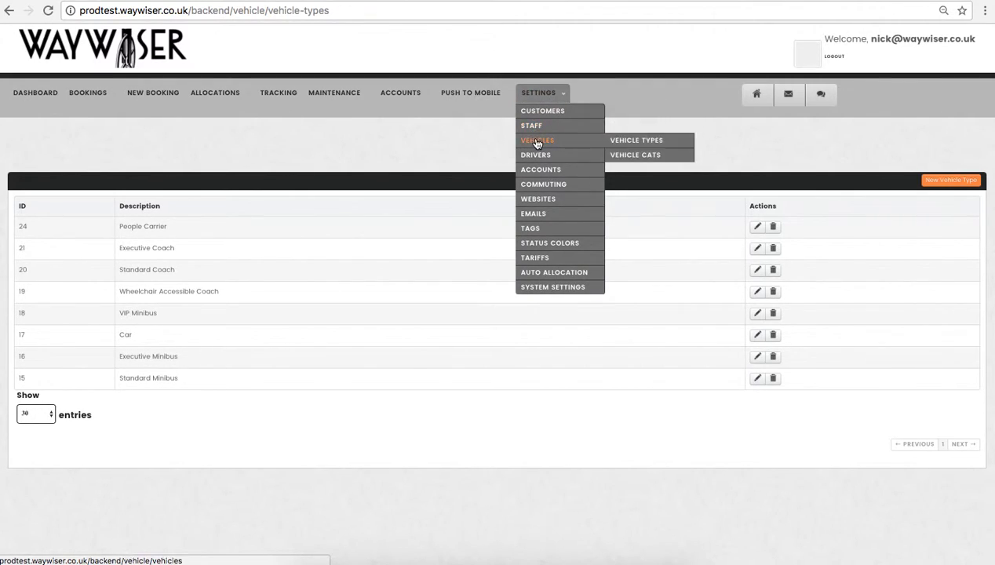
pyautogui.click(636, 155)
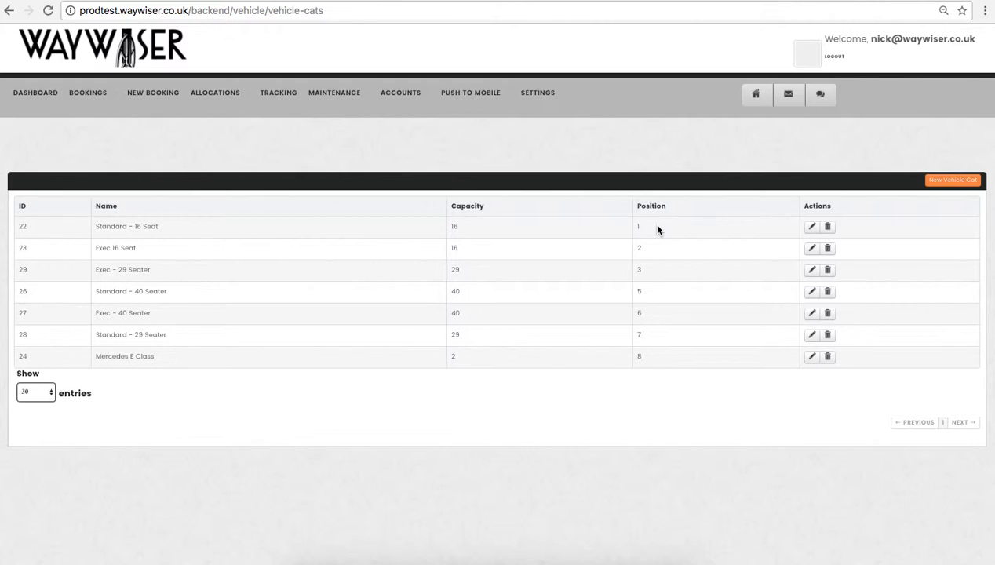
pyautogui.click(956, 182)
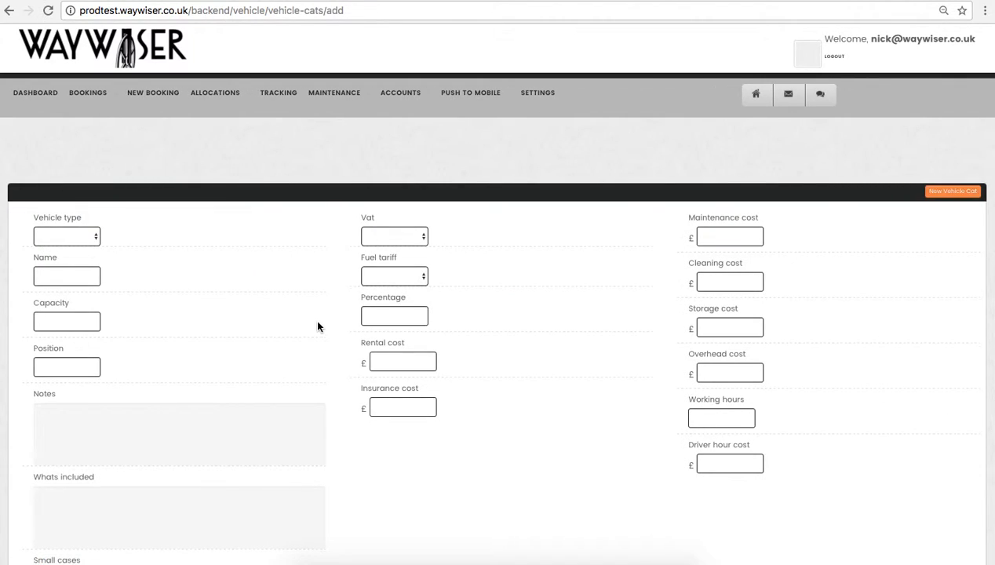
pyautogui.click(82, 237)
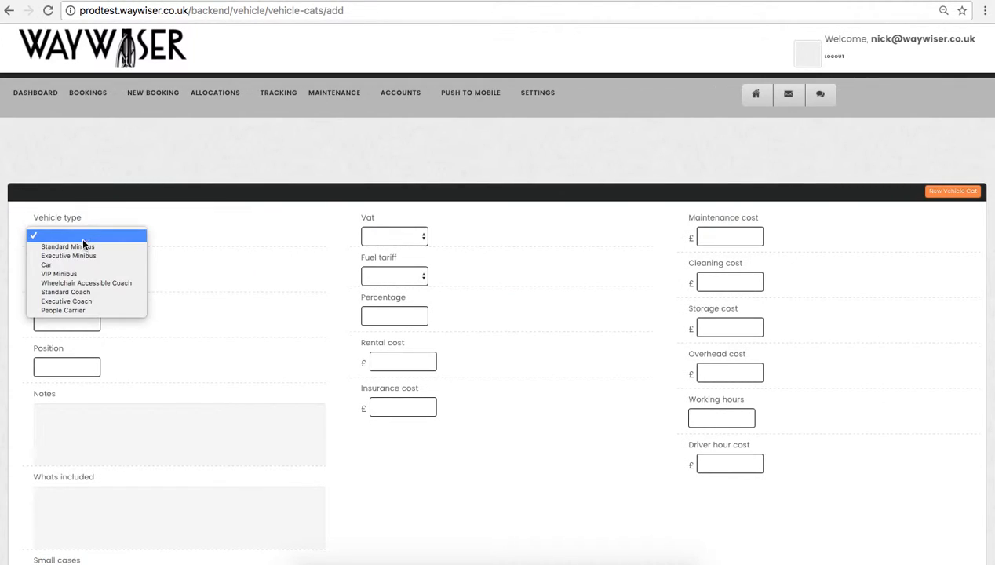
pyautogui.click(74, 311)
pyautogui.click(61, 278)
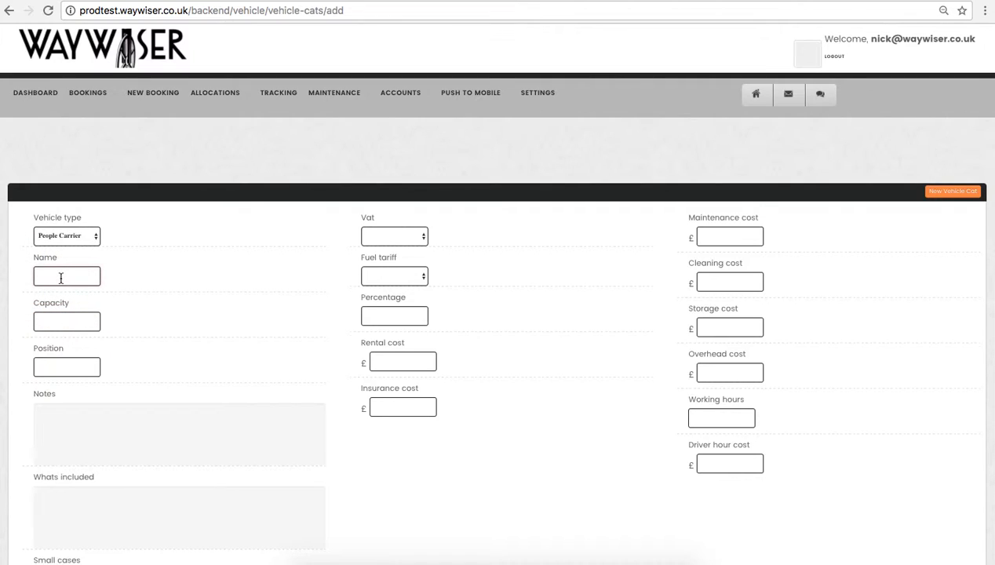
pyautogui.write('Mercedes V Class')
pyautogui.click(171, 322)
# Set the new vehicle category's capacity to 7 and its position to 9
pyautogui.scroll(-1, 204, 329)
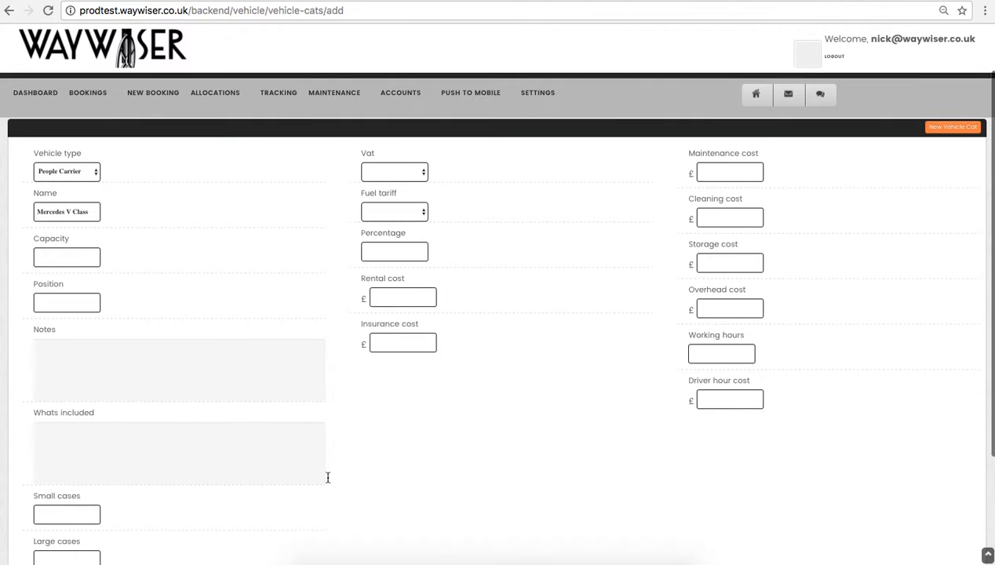
pyautogui.scroll(-1, 435, 497)
pyautogui.scroll(-1, 436, 497)
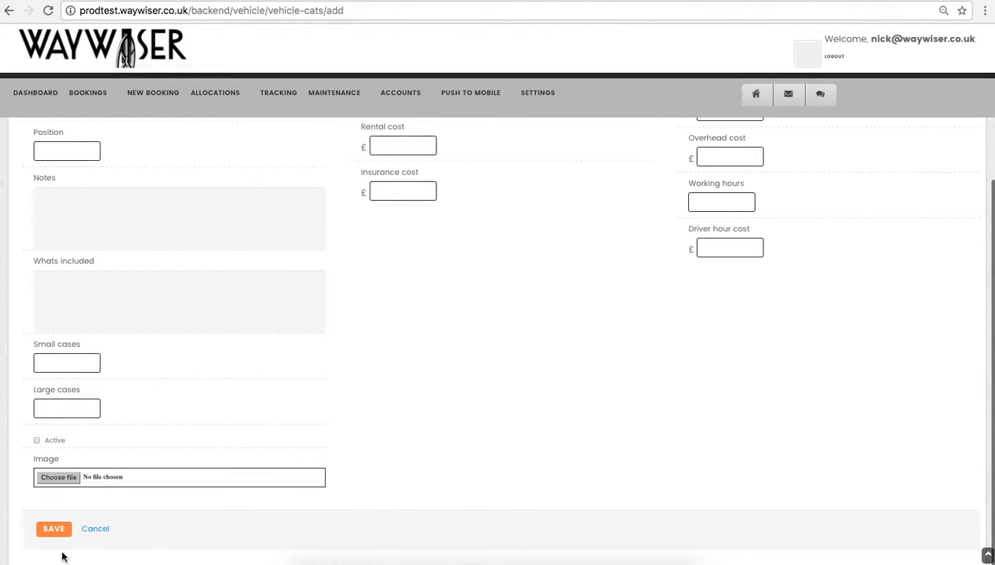
pyautogui.scroll(3, 142, 356)
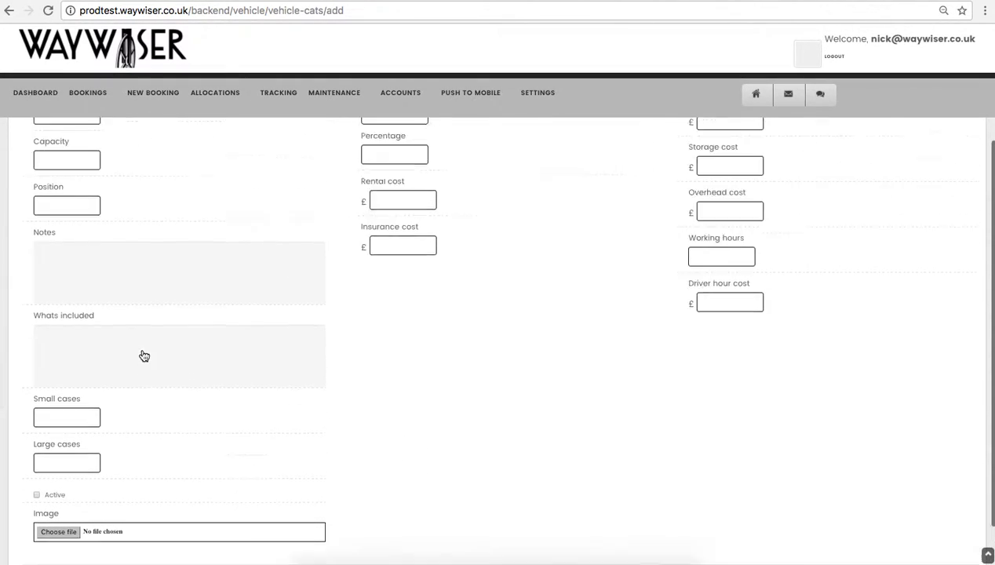
pyautogui.click(50, 307)
pyautogui.write('7')
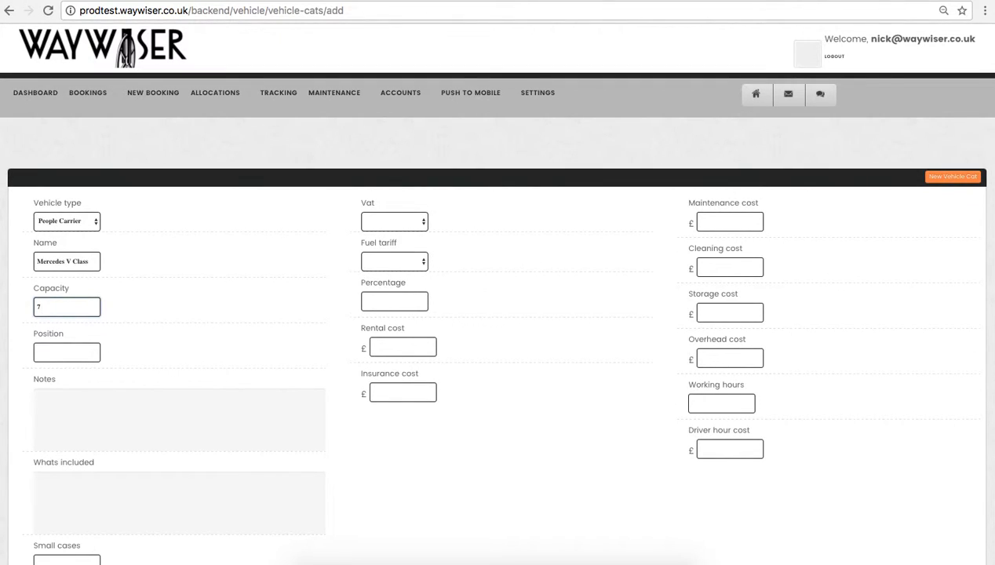
pyautogui.click(58, 353)
pyautogui.write('9')
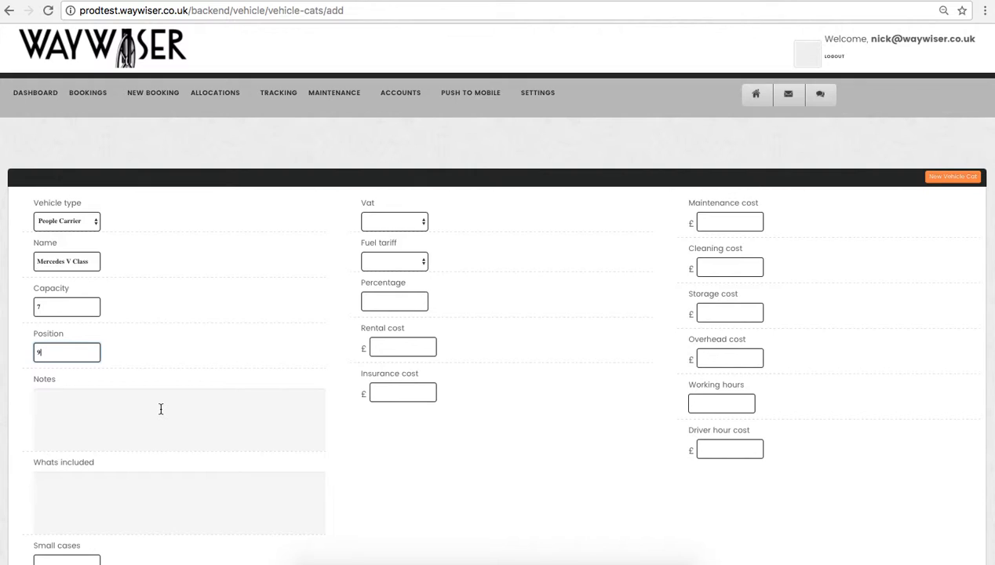
# Enter the category notes "Forward facing seats. Complete with Television and DVD"
pyautogui.click(109, 419)
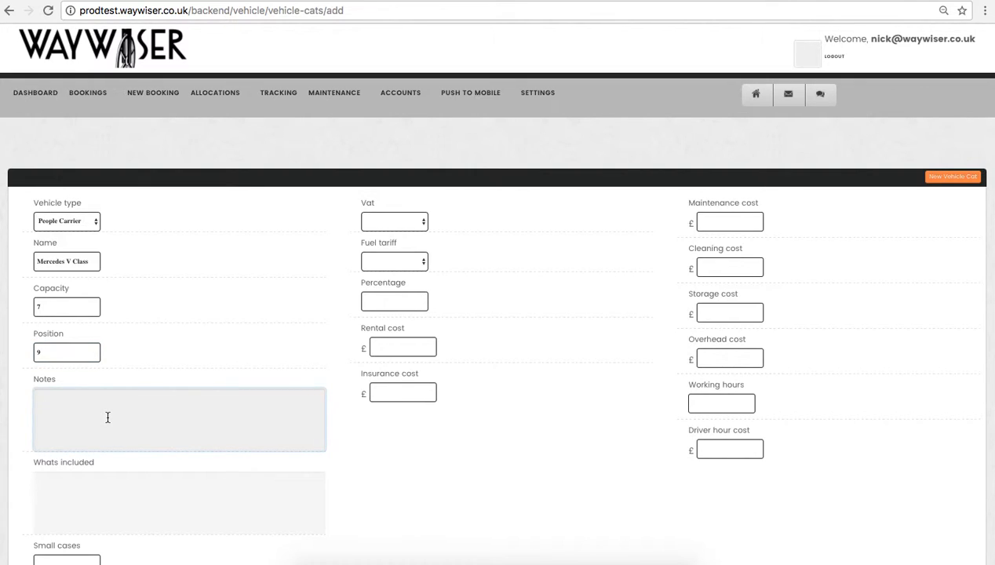
pyautogui.write('Forward facing seats. Complete with Te')
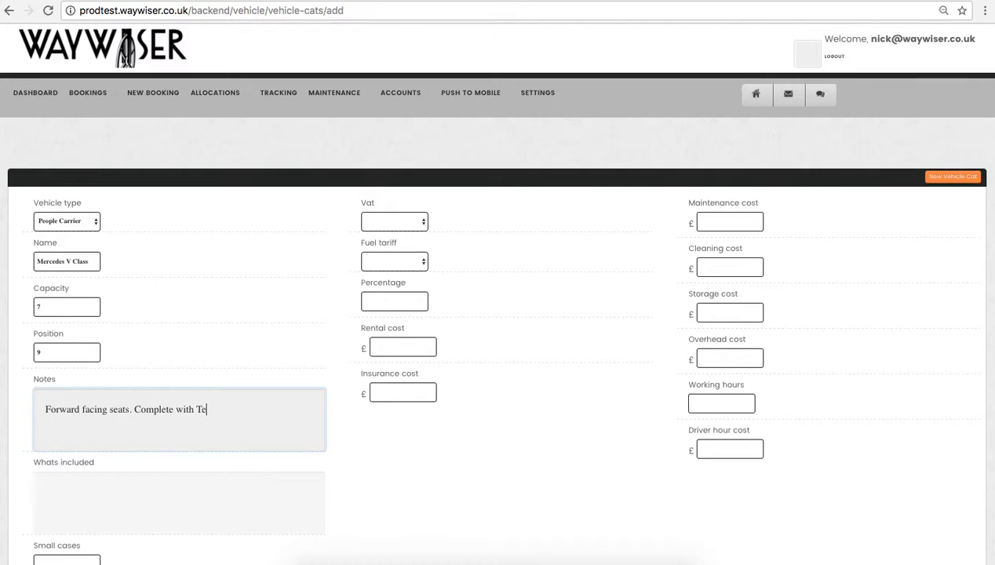
pyautogui.write('levision and DVD')
# Set the category's luggage allowance to 5 small cases and 2 large cases
pyautogui.scroll(-3, 66, 510)
pyautogui.click(63, 405)
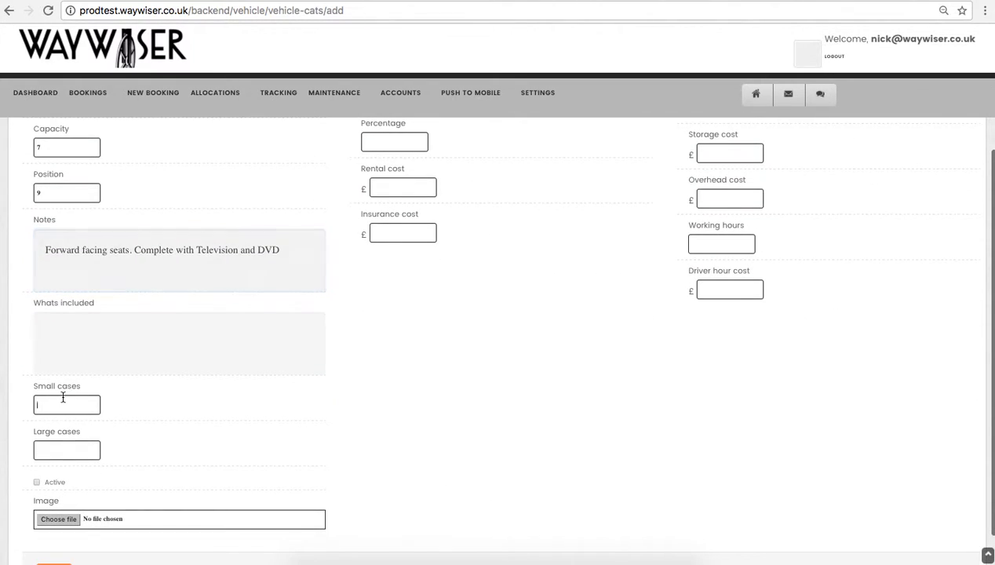
pyautogui.write('5')
pyautogui.click(57, 451)
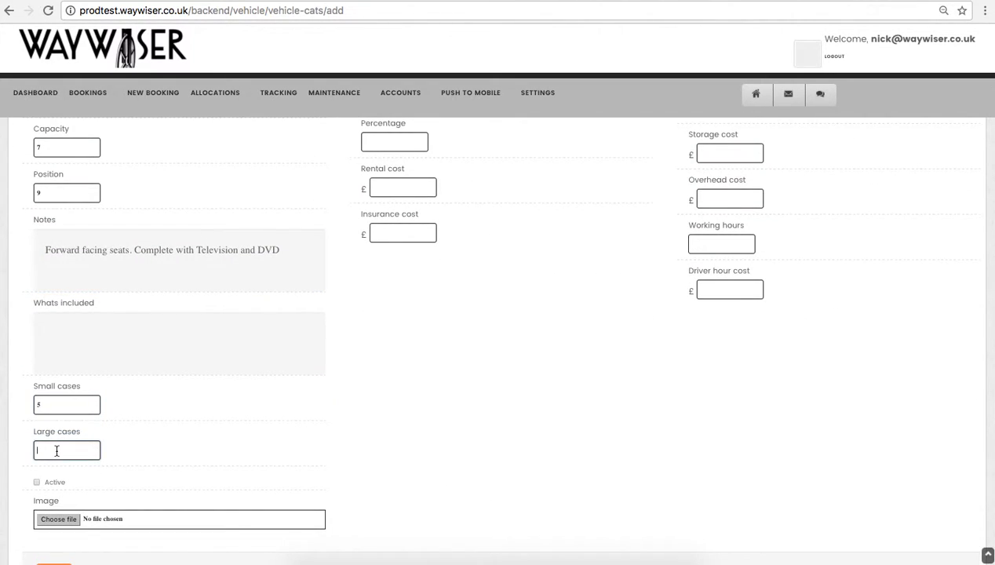
pyautogui.write('2')
# Set the category's VAT to 20.00 (20%) and its fuel tariff to the fuel price per 1 mile
pyautogui.scroll(5, 444, 355)
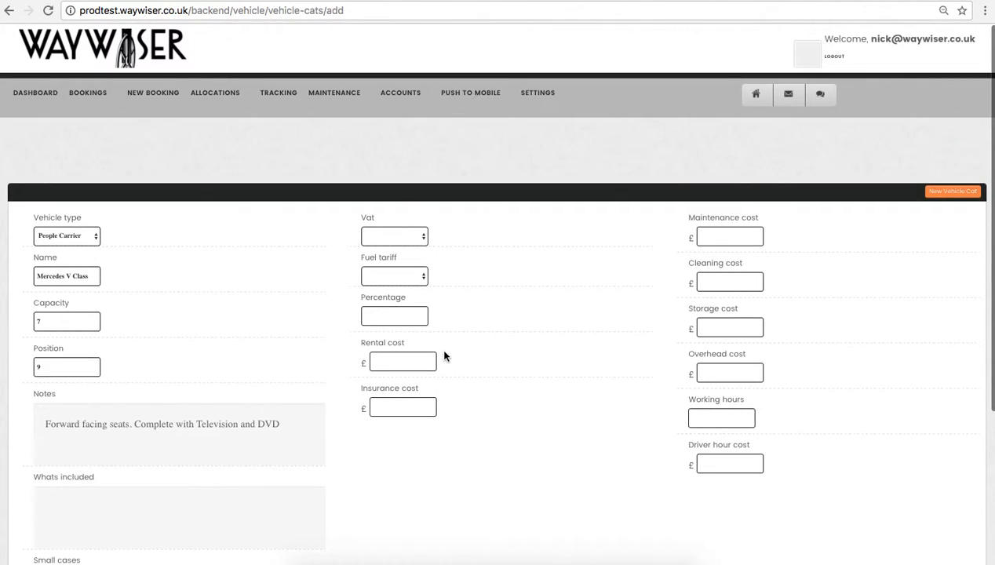
pyautogui.click(425, 240)
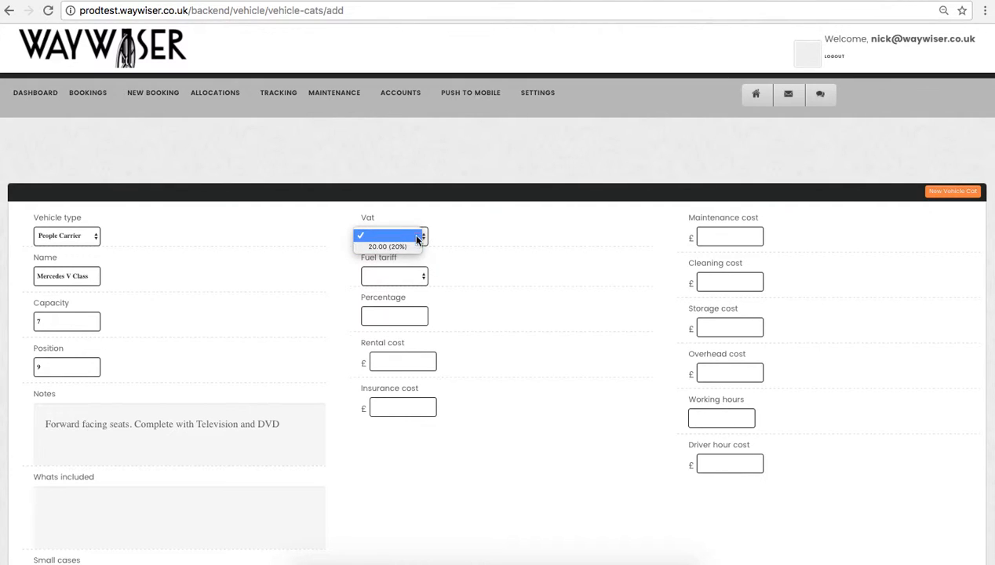
pyautogui.click(406, 246)
pyautogui.click(422, 277)
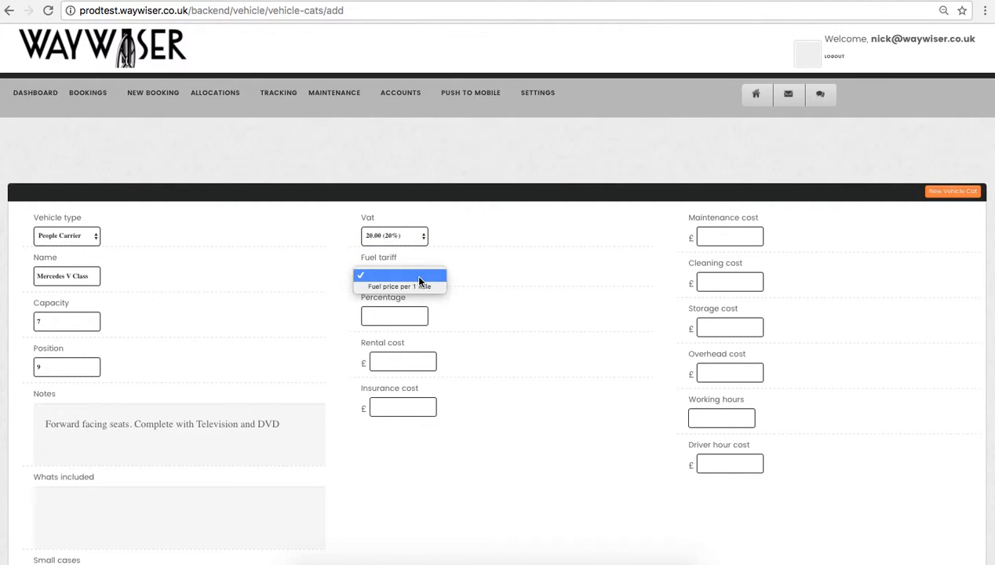
pyautogui.click(418, 287)
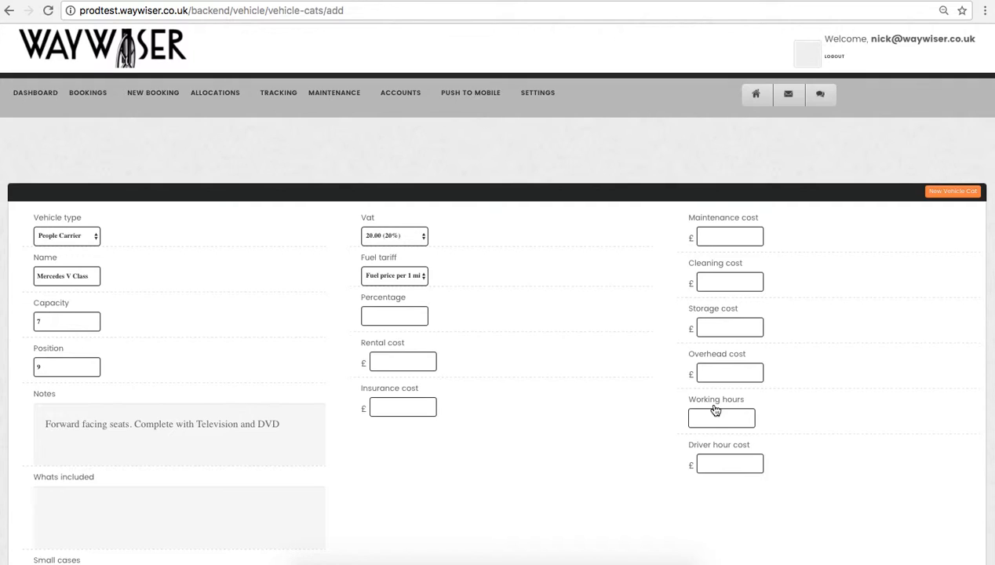
# Set the category's rental cost to £900 and its insurance cost to £150
pyautogui.click(393, 362)
pyautogui.write('900')
pyautogui.click(390, 408)
pyautogui.write('150')
pyautogui.click(605, 385)
# Enter a maintenance cost of £100, a cleaning cost of £125 and a storage cost of £40
pyautogui.click(731, 237)
pyautogui.write('100')
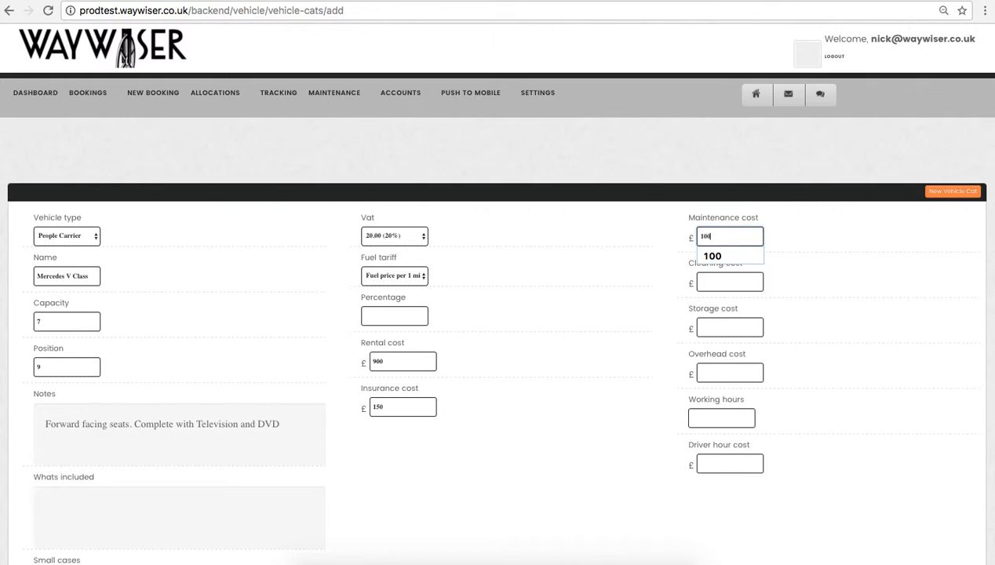
pyautogui.click(736, 283)
pyautogui.write('125')
pyautogui.click(730, 330)
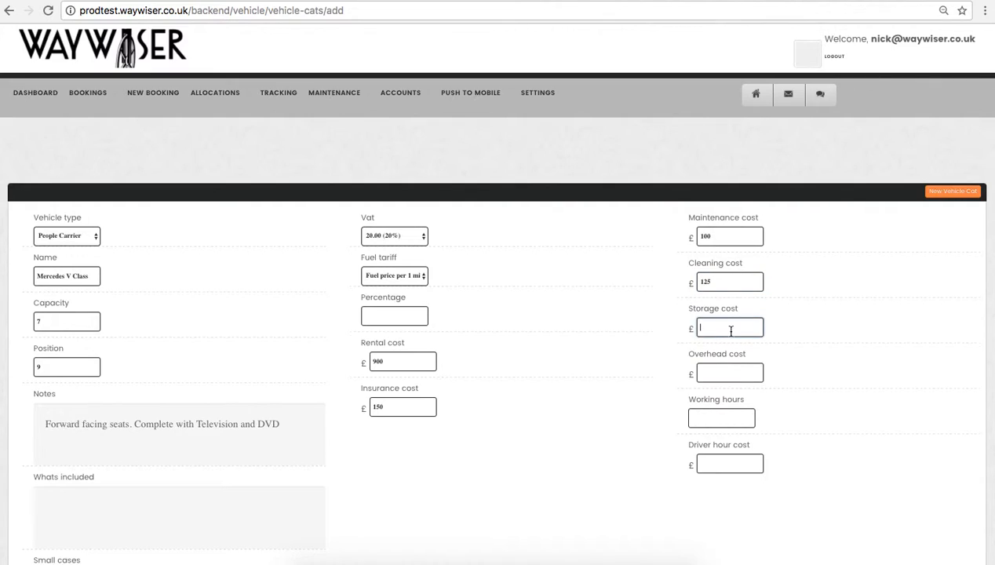
pyautogui.write('40')
# Enter an overhead cost of £500, 300 working hours and a driver hour cost of £10
pyautogui.click(736, 371)
pyautogui.write('500')
pyautogui.click(739, 417)
pyautogui.write('300')
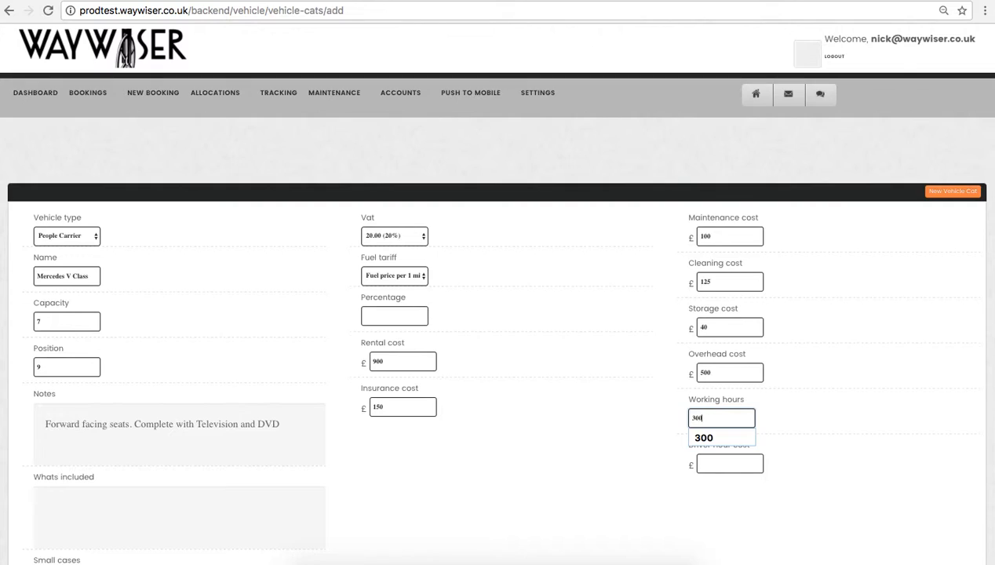
pyautogui.click(644, 490)
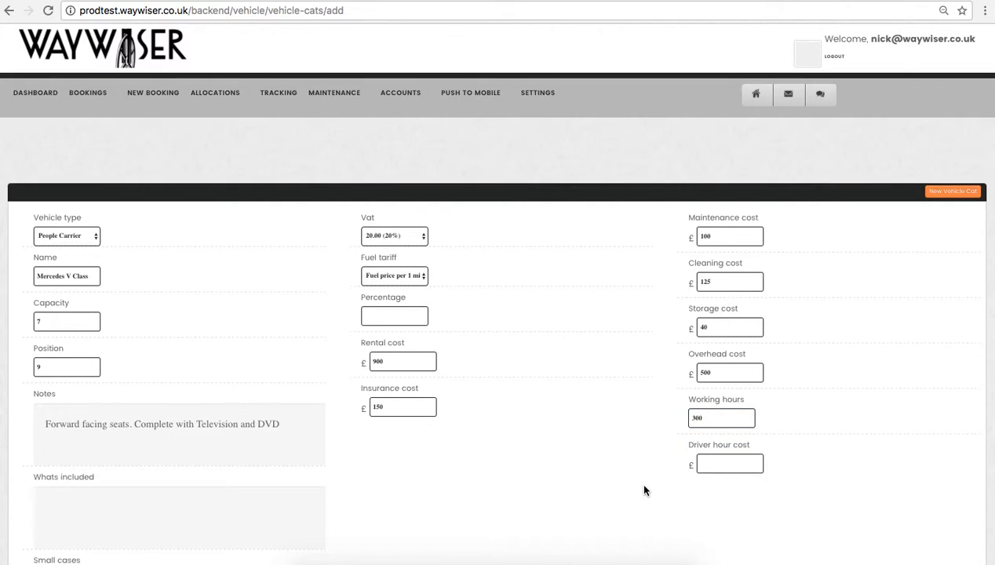
pyautogui.click(726, 464)
pyautogui.write('10')
# Mark the Mercedes V Class category as active and save it
pyautogui.scroll(-5, 619, 472)
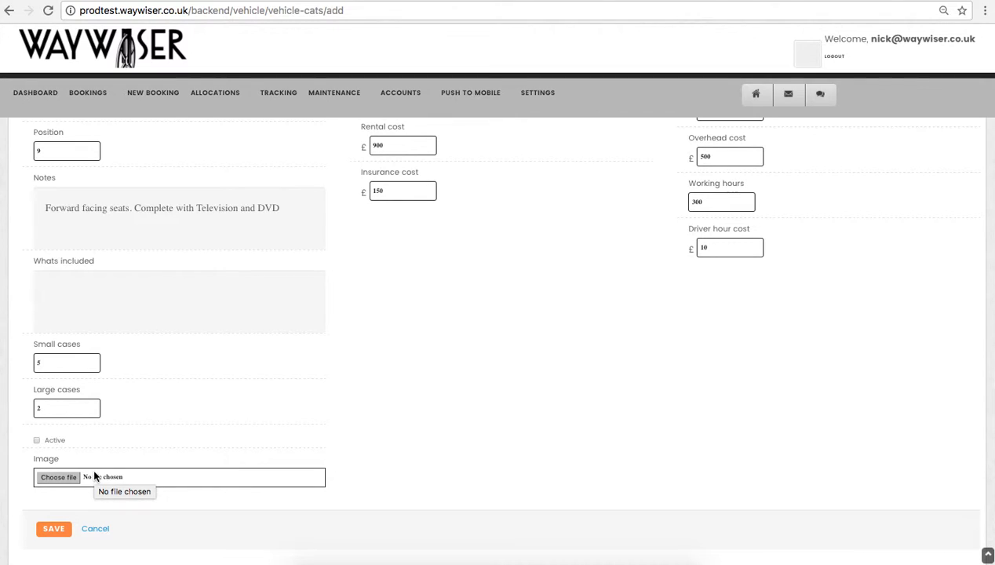
pyautogui.click(37, 440)
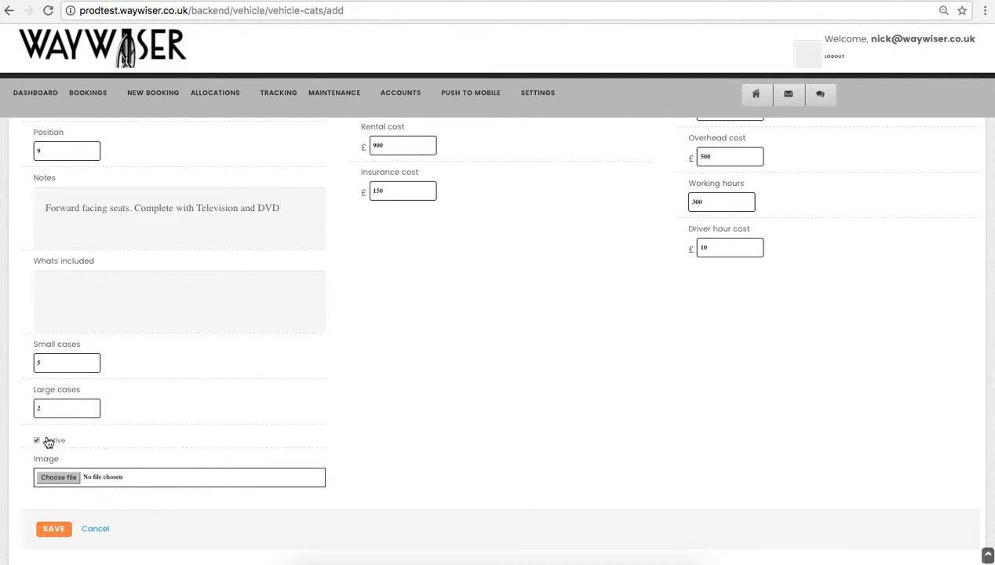
pyautogui.click(52, 532)
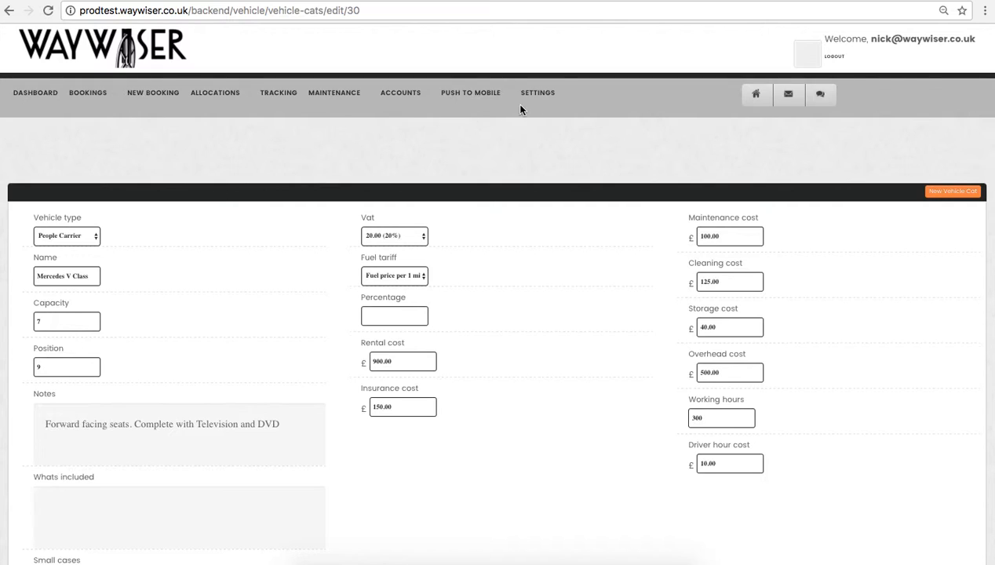
# Open the vehicle categories list to check the new Mercedes V Class entry
pyautogui.click(537, 93)
pyautogui.moveTo(541, 145)
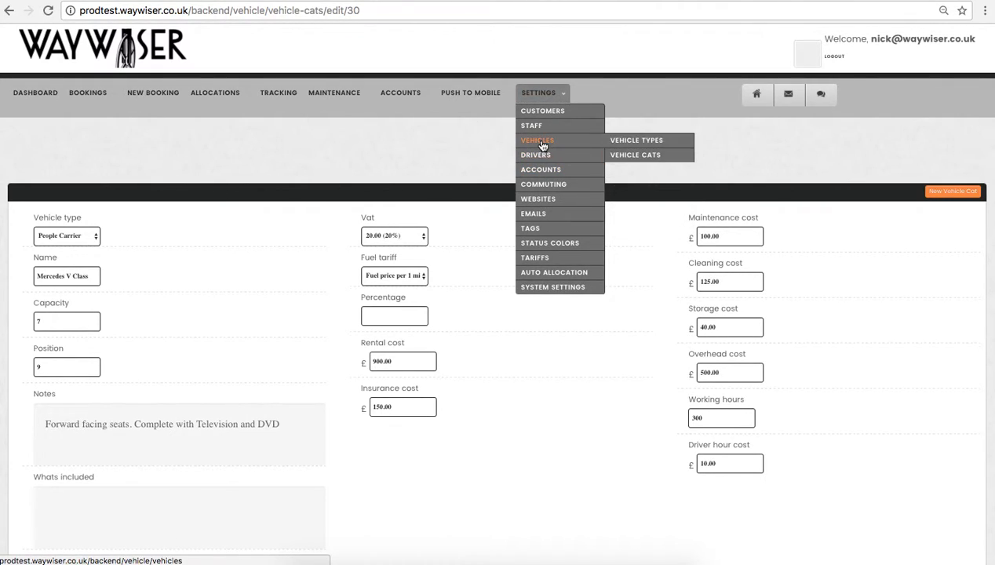
pyautogui.click(640, 155)
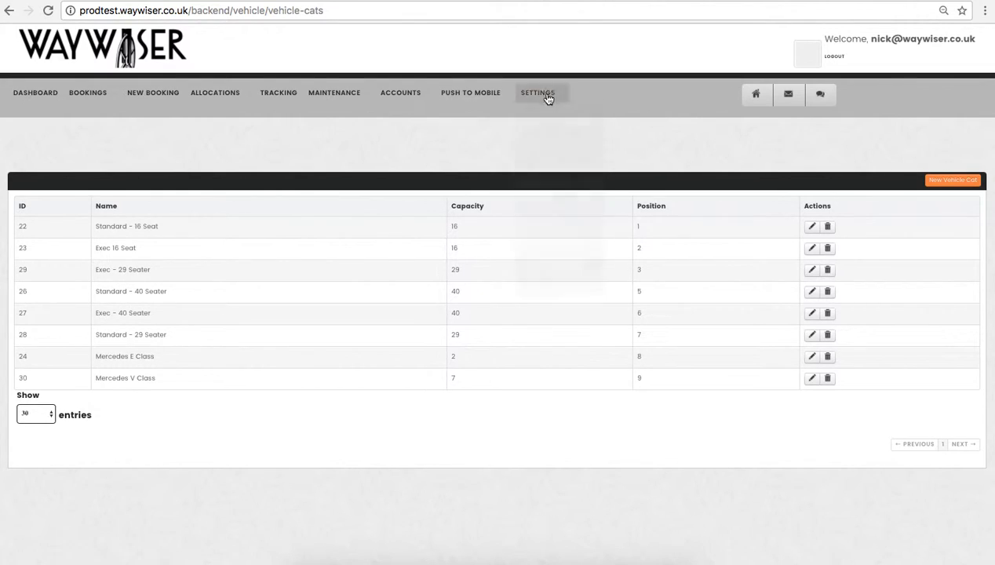
# Start a new vehicle from the vehicles list and enter DG12 UHG as its fleet name
pyautogui.moveTo(541, 94)
pyautogui.click(540, 148)
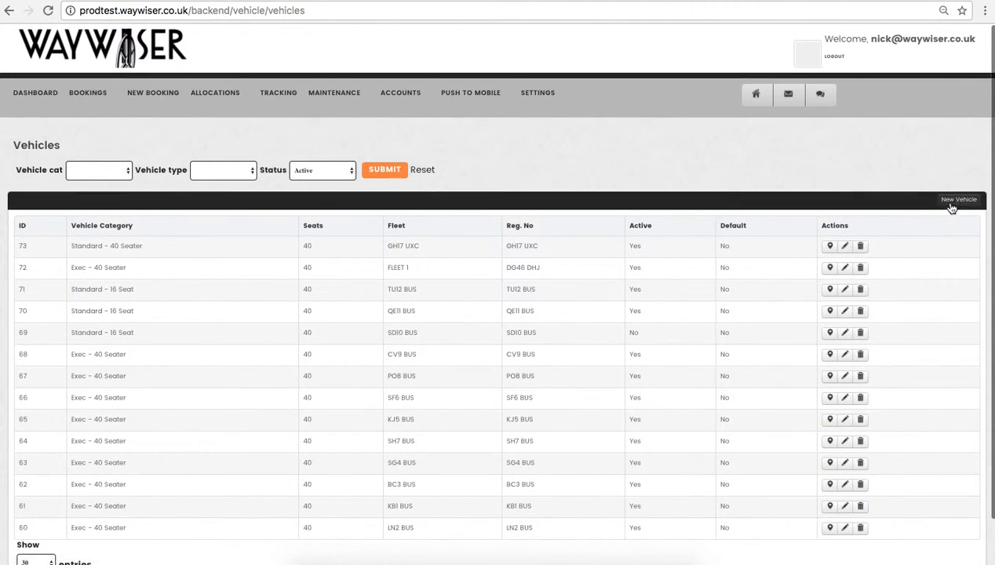
pyautogui.click(958, 201)
pyautogui.click(52, 283)
pyautogui.write('DG12 UHG')
# Set the vehicle's seats to 7 and copy the fleet name DG12 UHG into the registration number
pyautogui.click(48, 326)
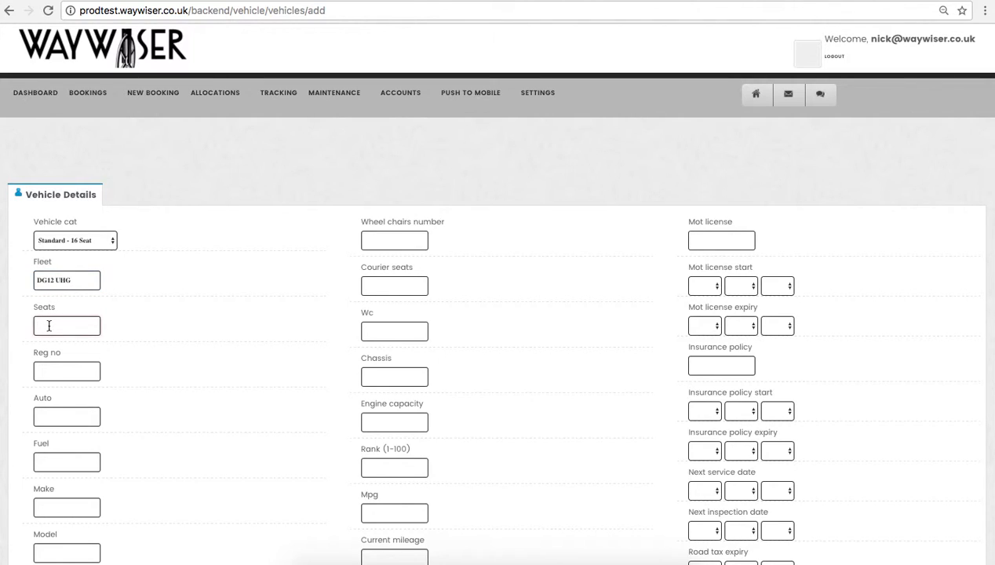
pyautogui.write('7')
pyautogui.moveTo(78, 279); pyautogui.dragTo(18, 279)
pyautogui.hotkey('ctrl', 'c')
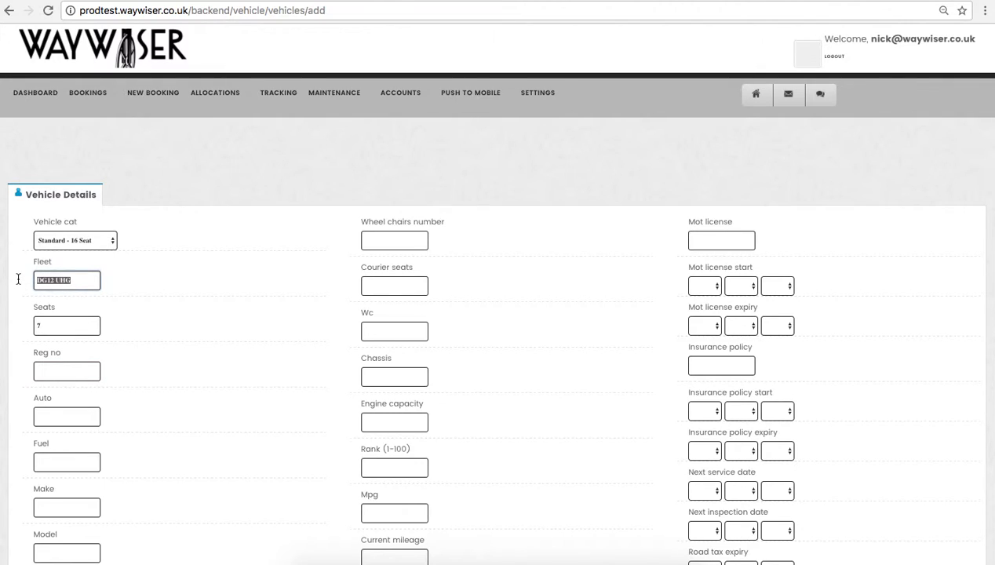
pyautogui.click(49, 369)
pyautogui.hotkey('ctrl', 'v')
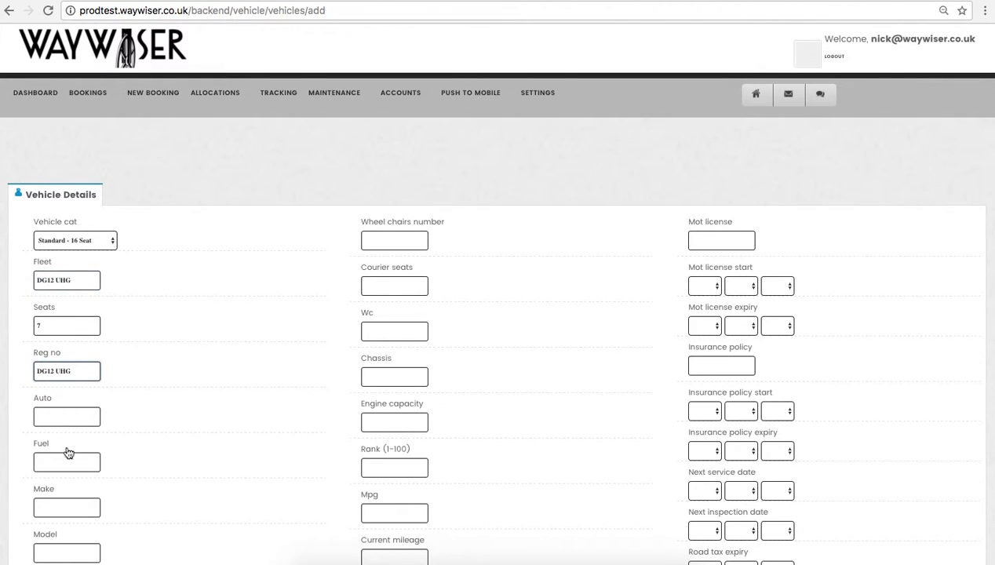
# Set the new vehicle's fuel to Diesel
pyautogui.scroll(-3, 85, 466)
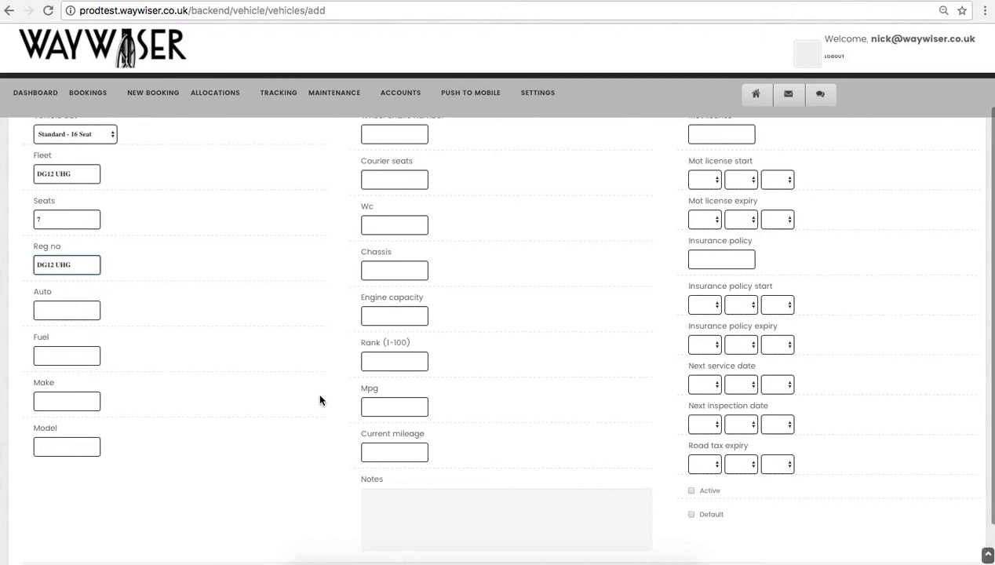
pyautogui.click(63, 355)
pyautogui.write('Dies')
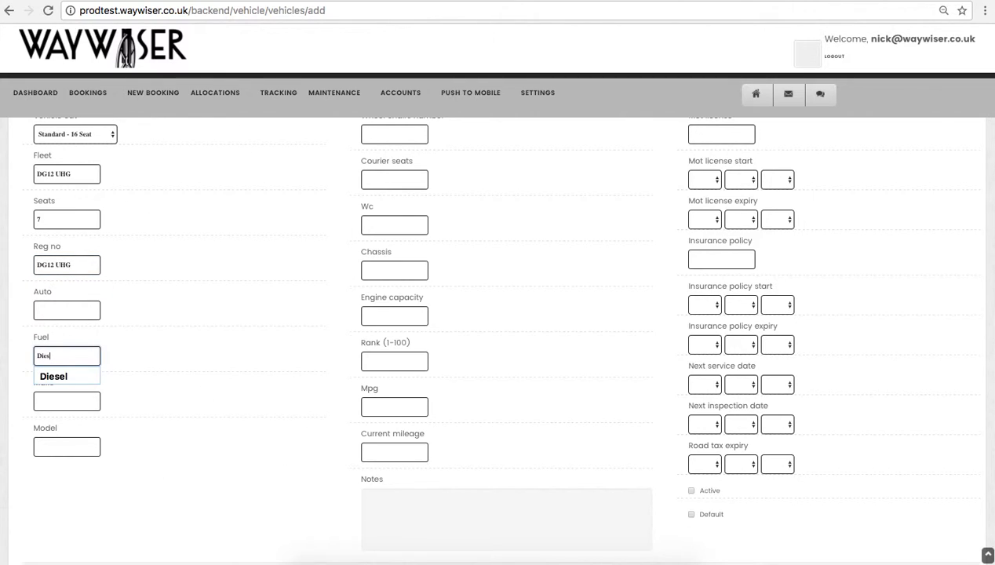
pyautogui.write('el')
pyautogui.click(71, 380)
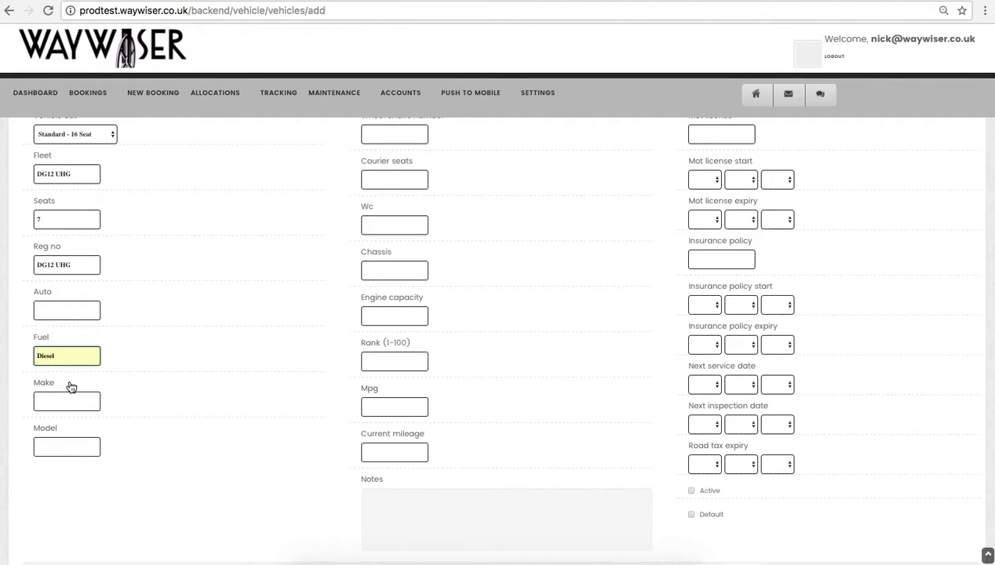
# Enter Mercedes as the vehicle's make and V Class as its model
pyautogui.click(53, 400)
pyautogui.write('Mercedes')
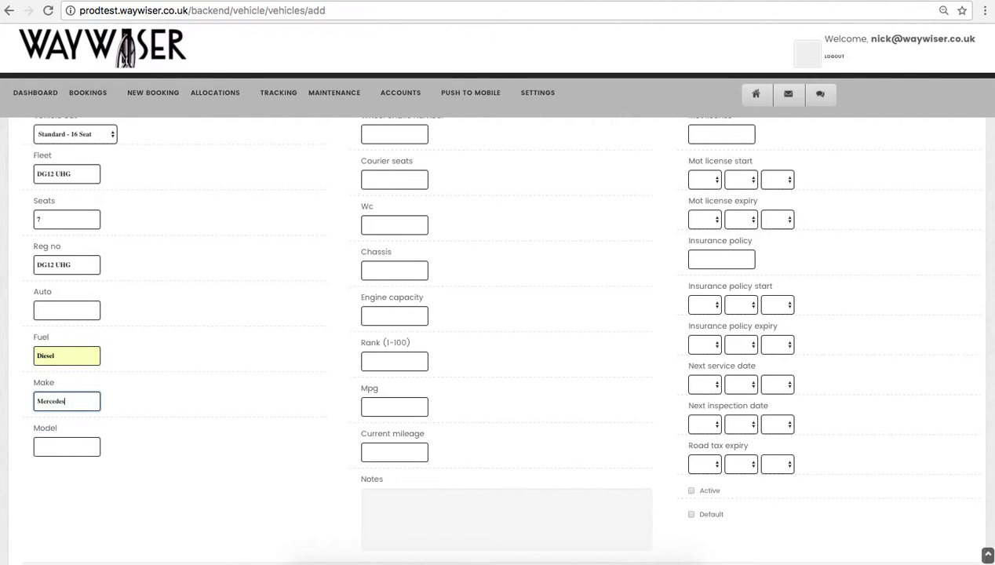
pyautogui.press('Tab')
pyautogui.write('V Cl')
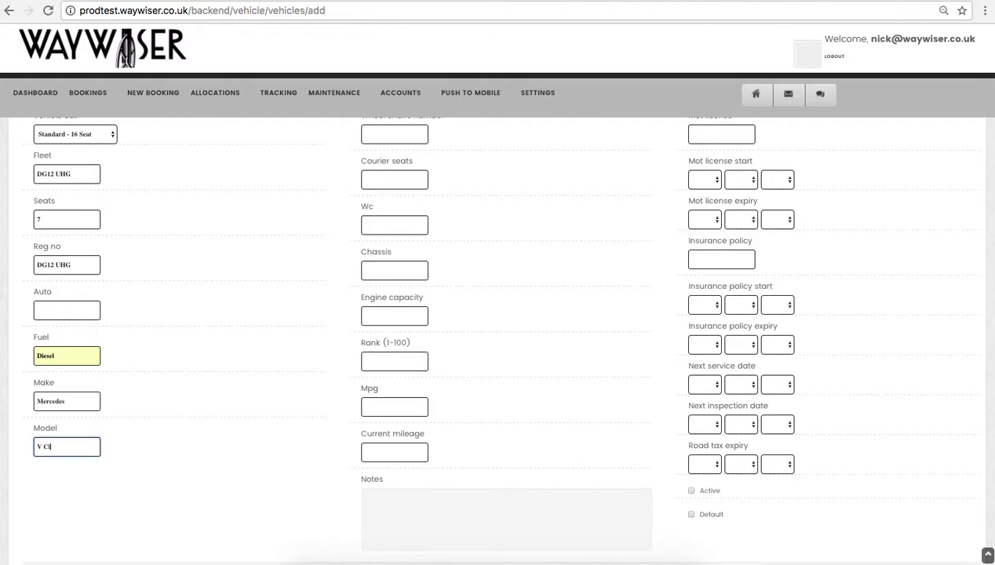
pyautogui.write('ass')
# Set the new vehicle's fuel consumption to 30 mpg
pyautogui.scroll(2, 240, 340)
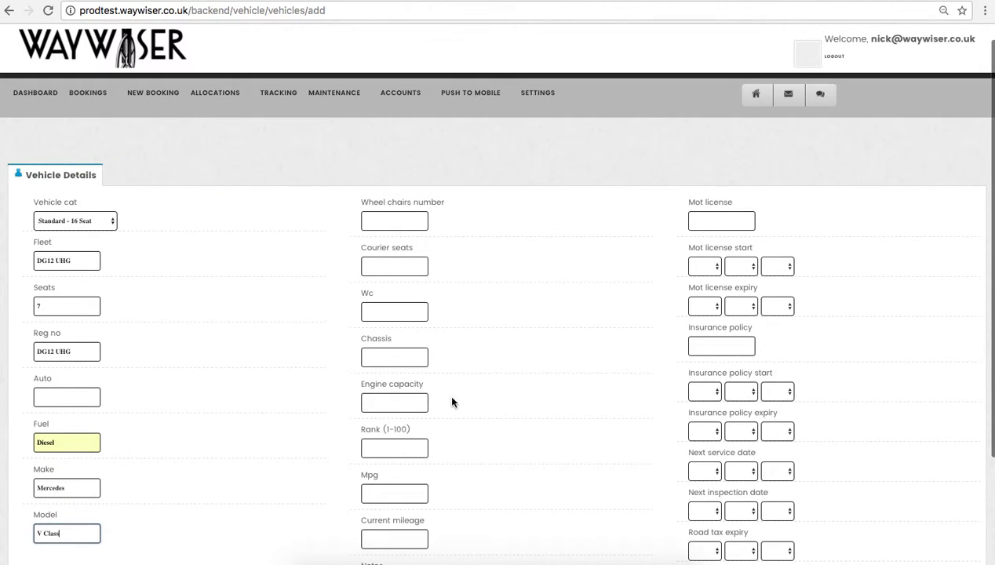
pyautogui.scroll(-2, 449, 399)
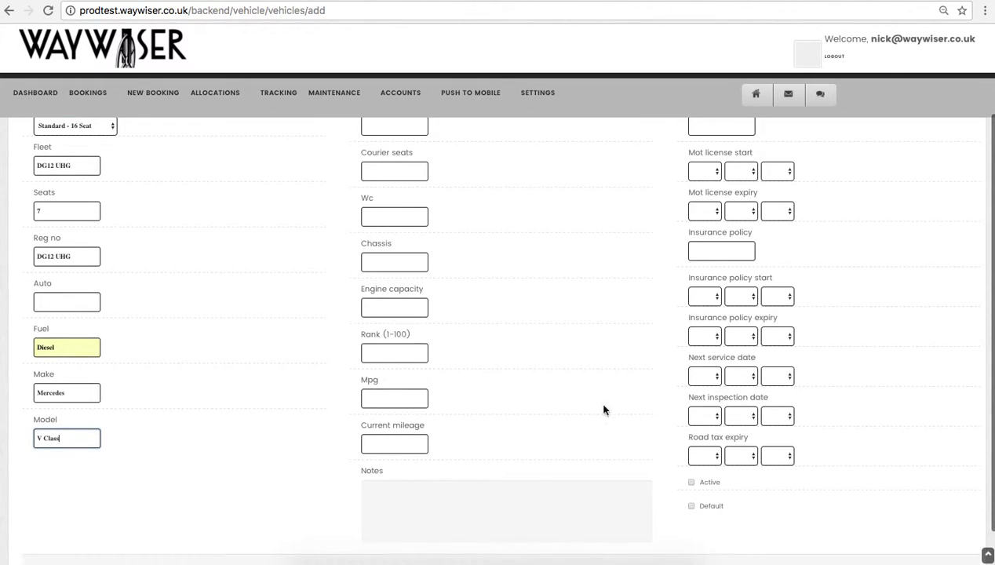
pyautogui.scroll(2, 728, 209)
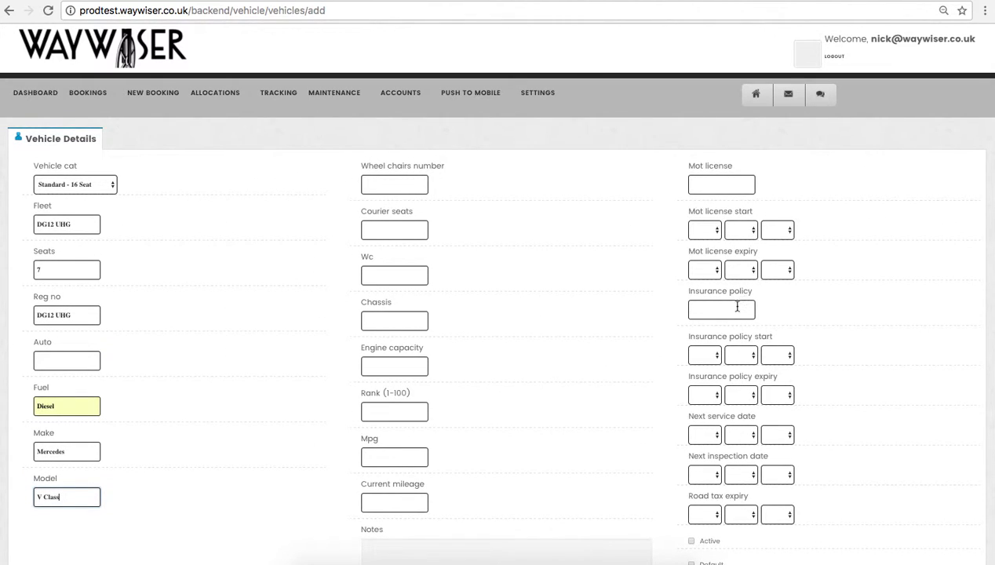
pyautogui.scroll(-2, 733, 378)
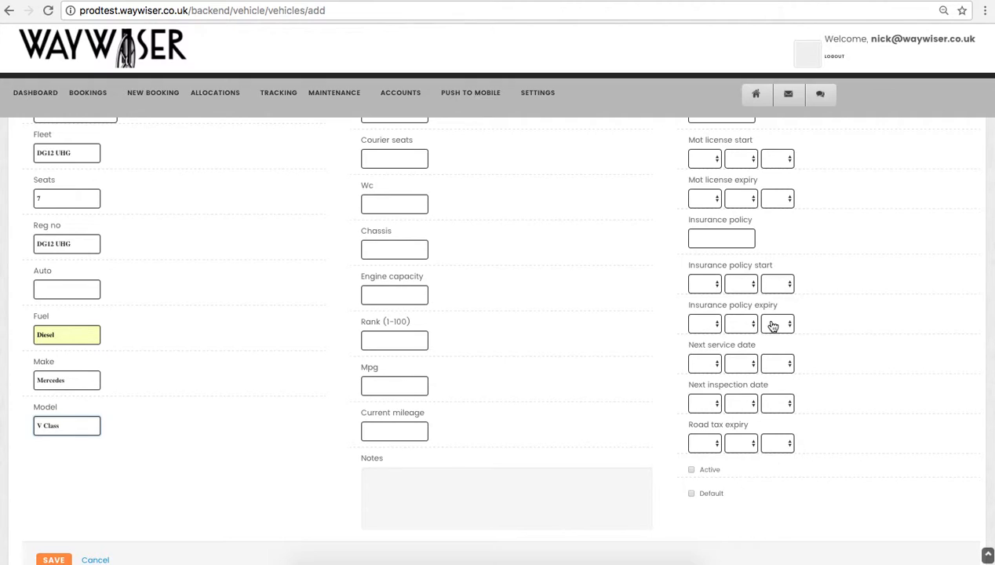
pyautogui.scroll(1, 772, 324)
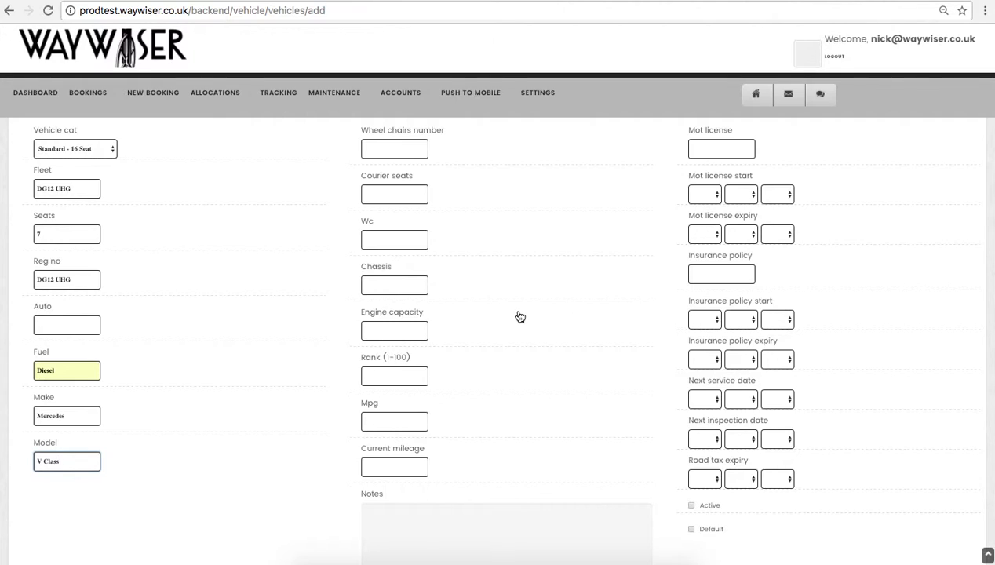
pyautogui.click(387, 422)
pyautogui.write('30')
pyautogui.click(527, 431)
# Mark the new vehicle as active and save it
pyautogui.scroll(-2, 527, 431)
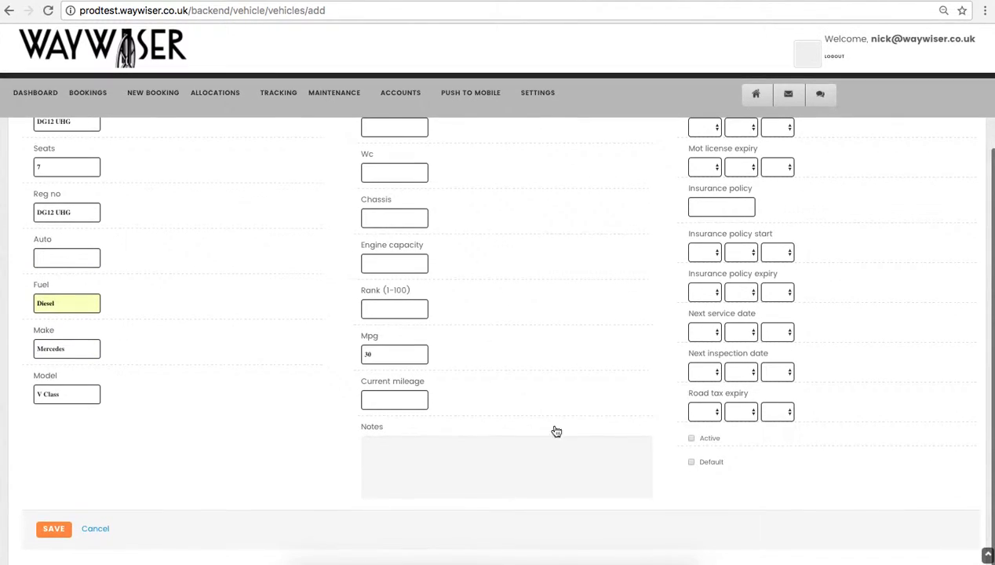
pyautogui.click(692, 439)
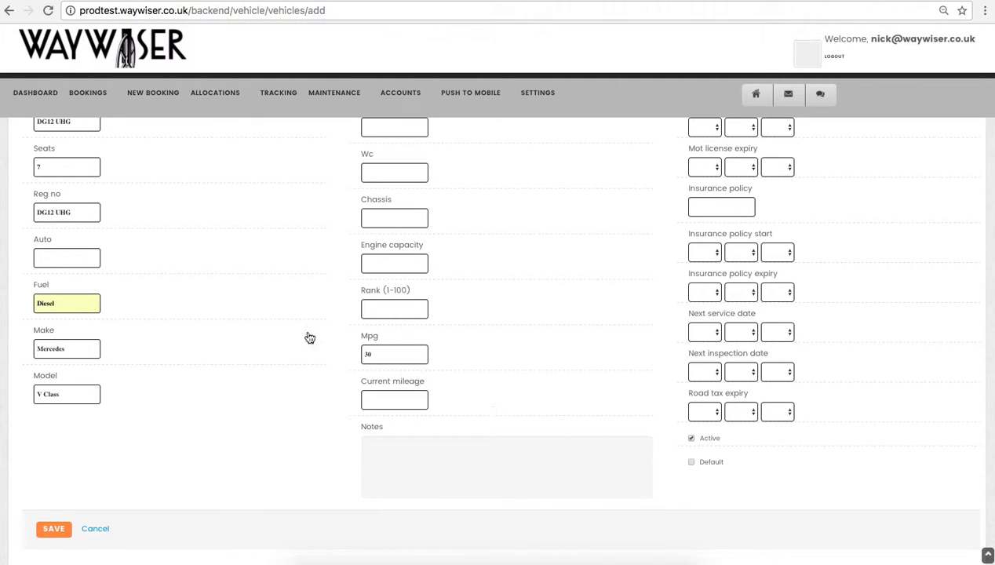
pyautogui.scroll(2, 233, 304)
pyautogui.scroll(-2, 233, 304)
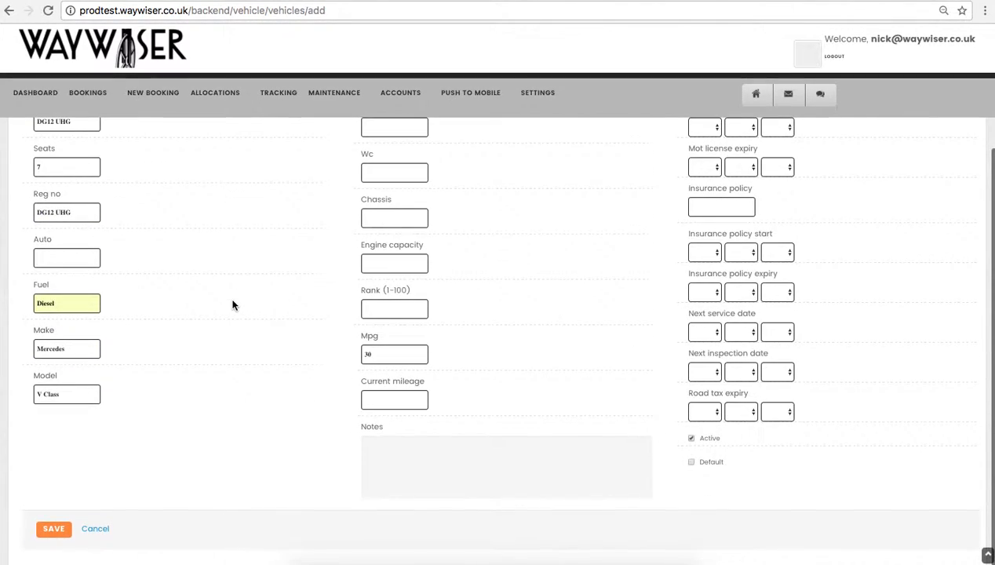
pyautogui.scroll(2, 183, 306)
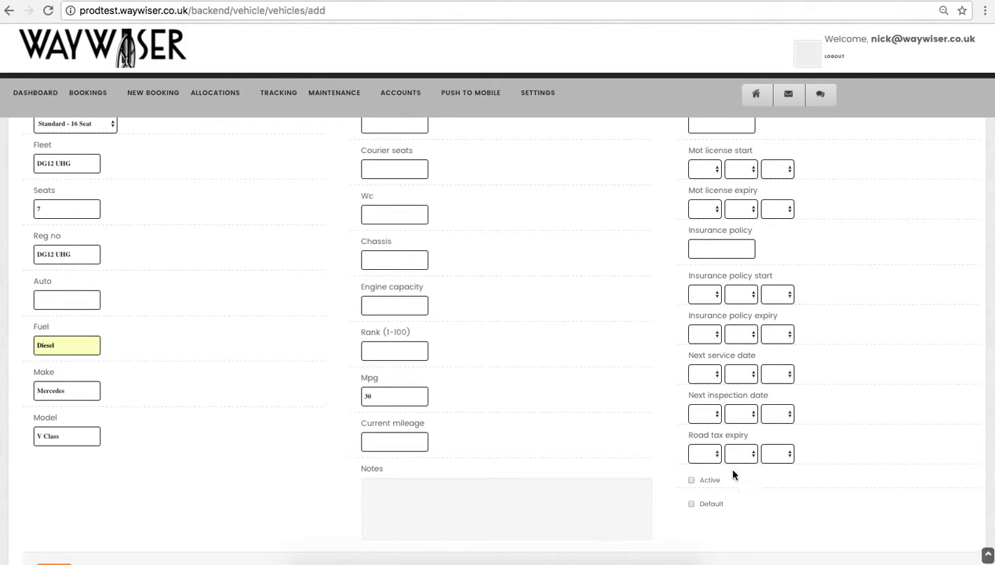
pyautogui.scroll(-2, 577, 434)
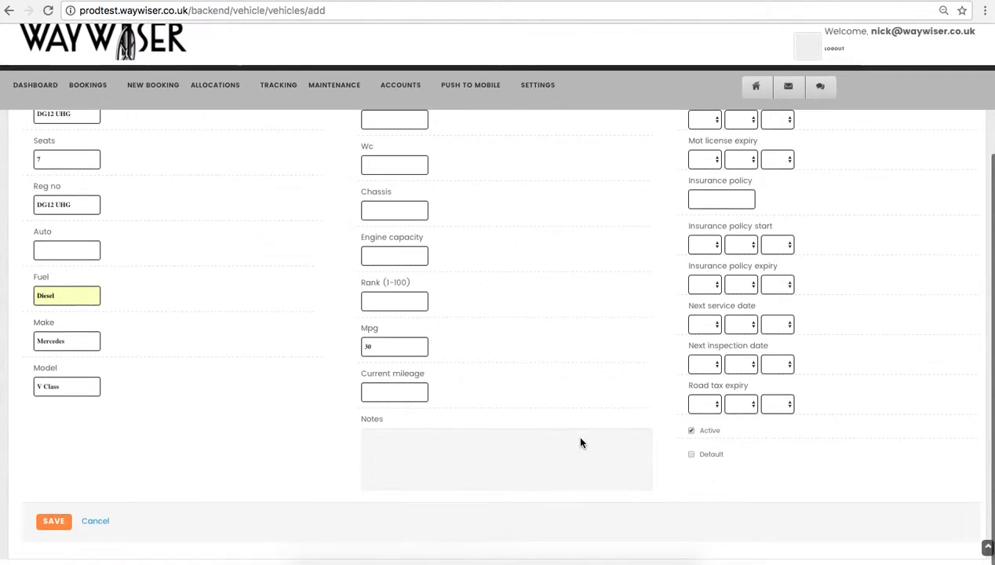
pyautogui.click(53, 531)
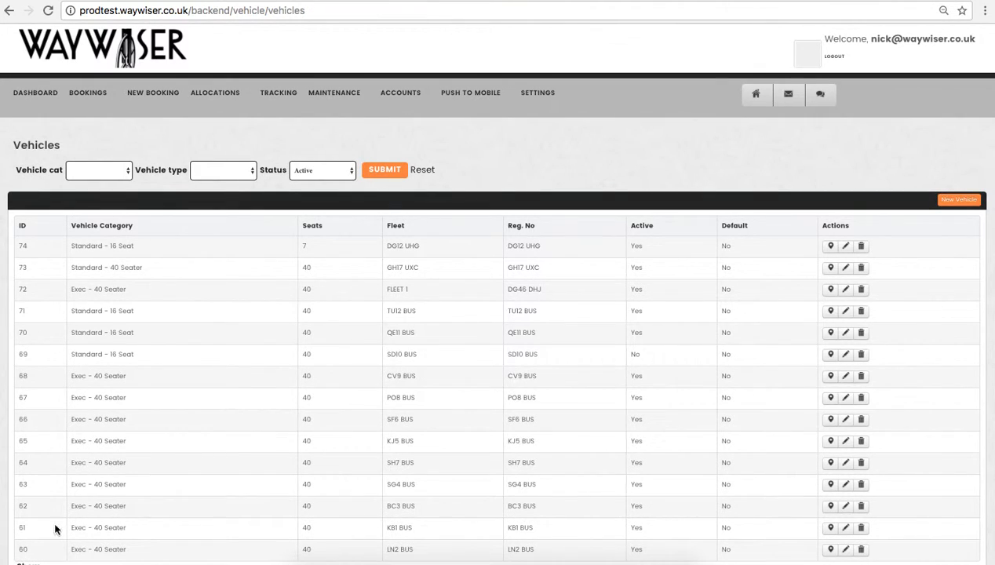
# Edit the DG12 UHG vehicle, change its category to Mercedes V Class and save it
pyautogui.scroll(-2, 343, 388)
pyautogui.scroll(1, 343, 388)
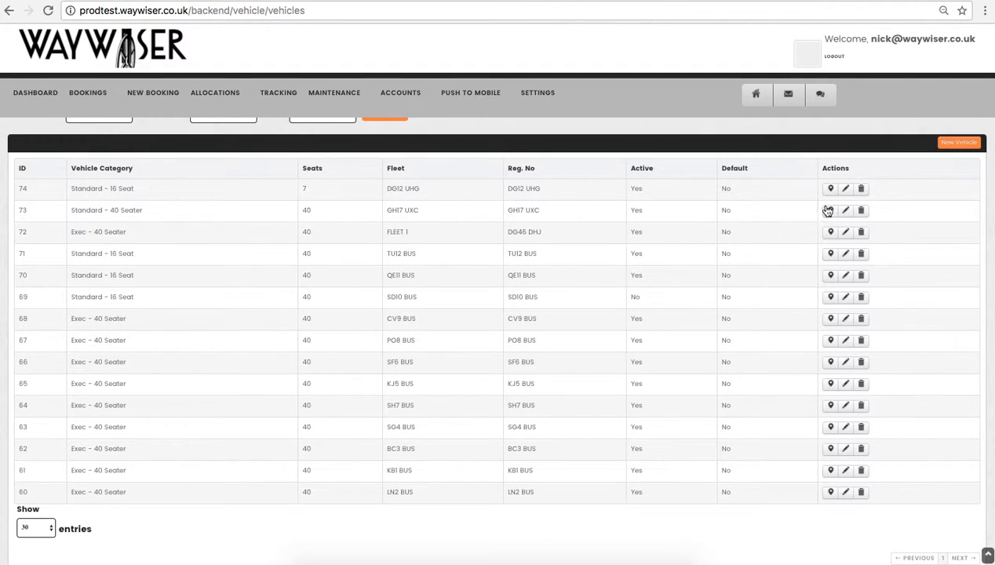
pyautogui.click(847, 191)
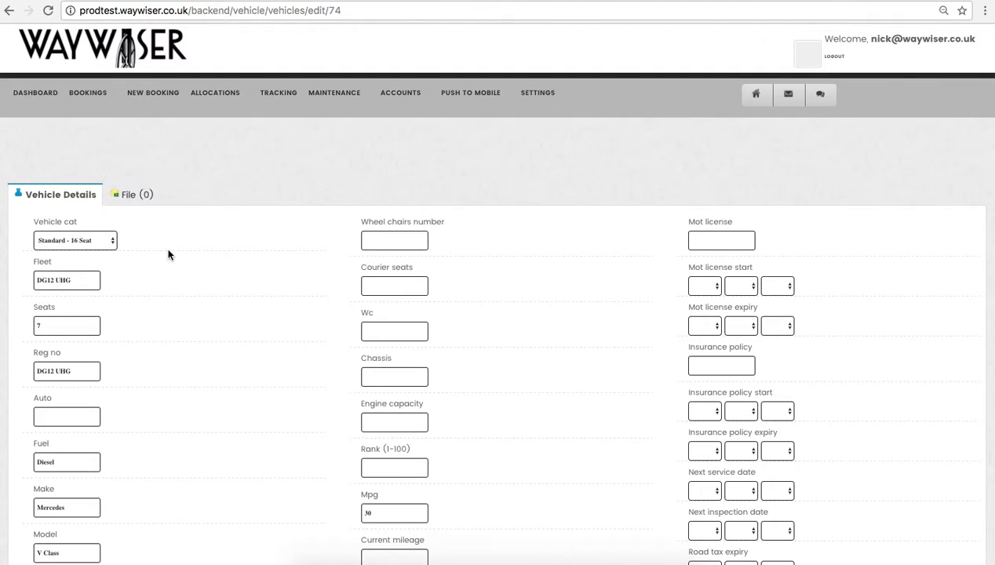
pyautogui.click(110, 240)
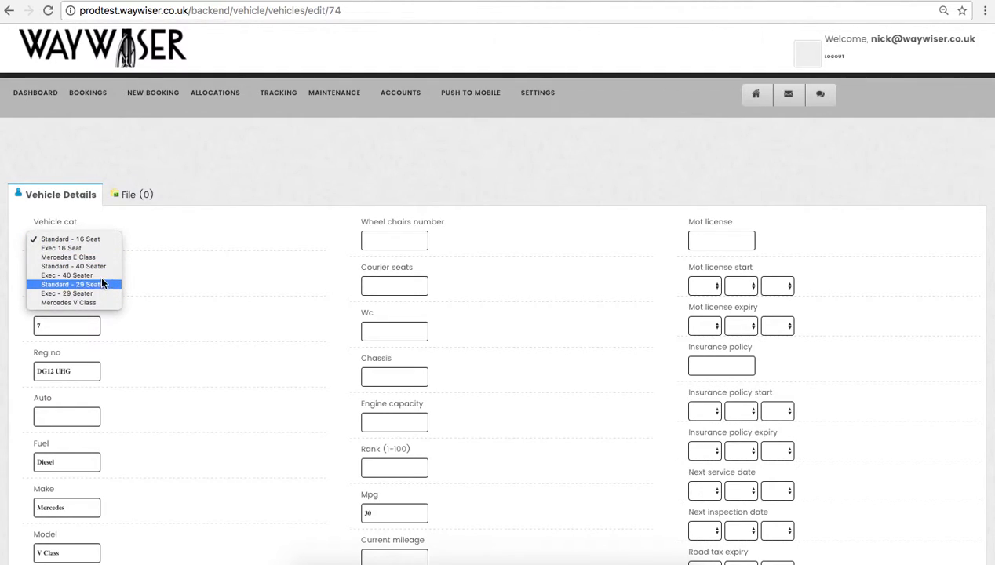
pyautogui.click(91, 302)
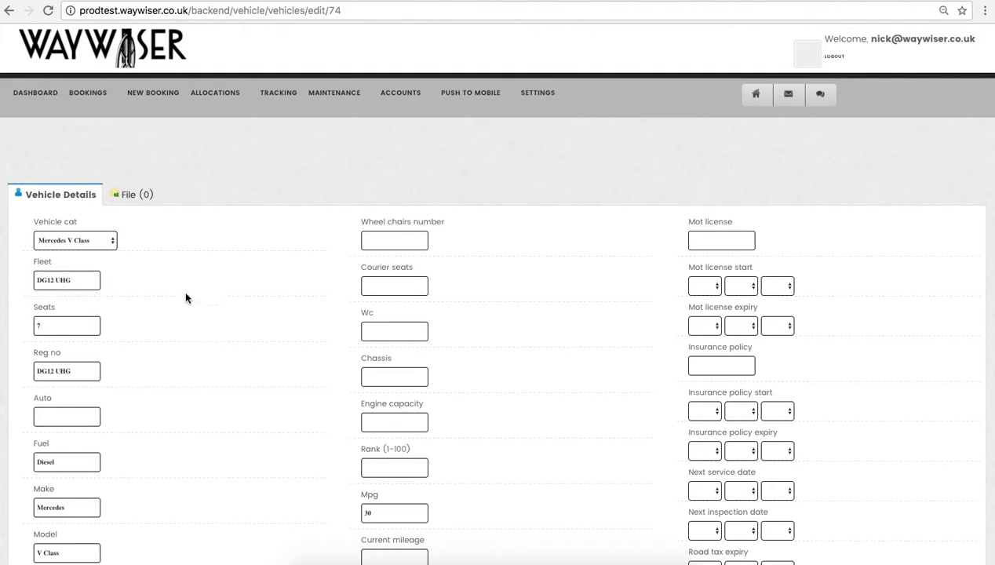
pyautogui.scroll(-5, 187, 325)
pyautogui.click(52, 529)
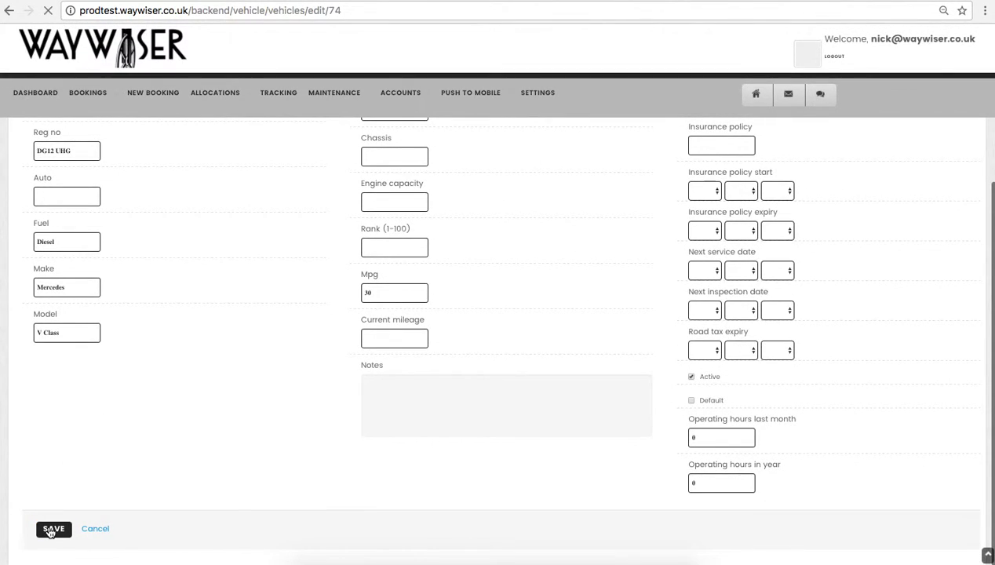